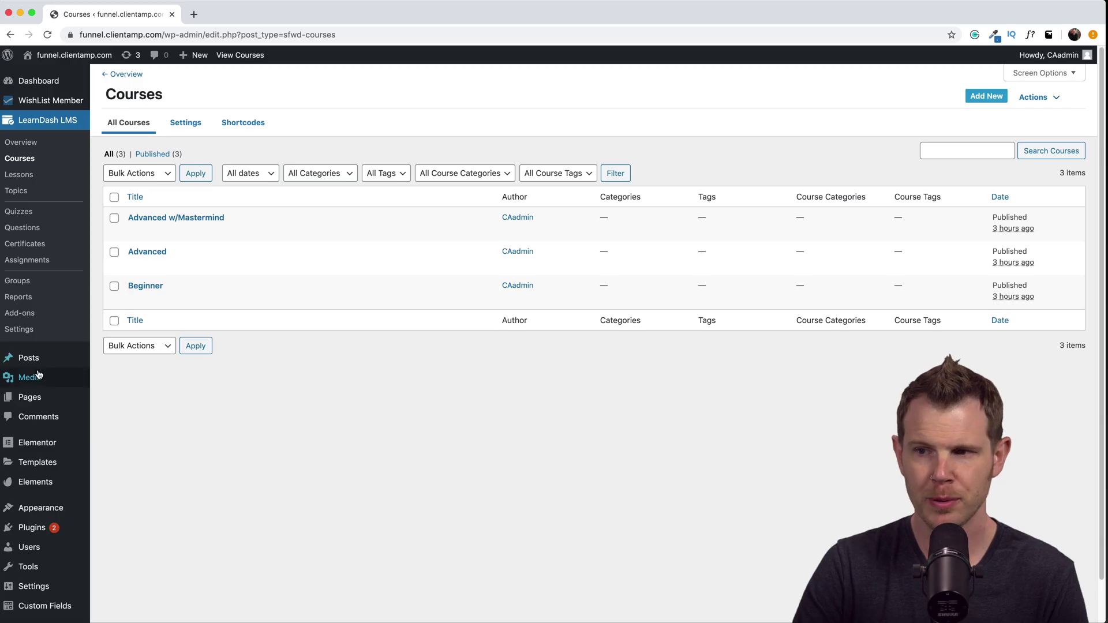
# Upload cash-register.mp3 to the site's media library
pyautogui.click(40, 378)
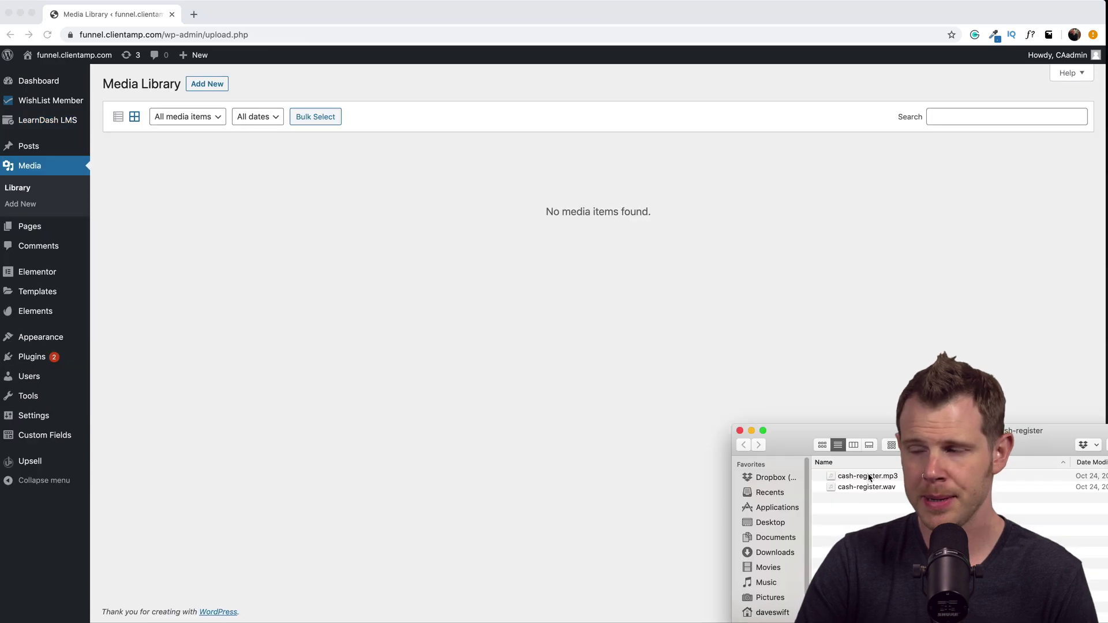
pyautogui.moveTo(870, 476); pyautogui.dragTo(513, 228)
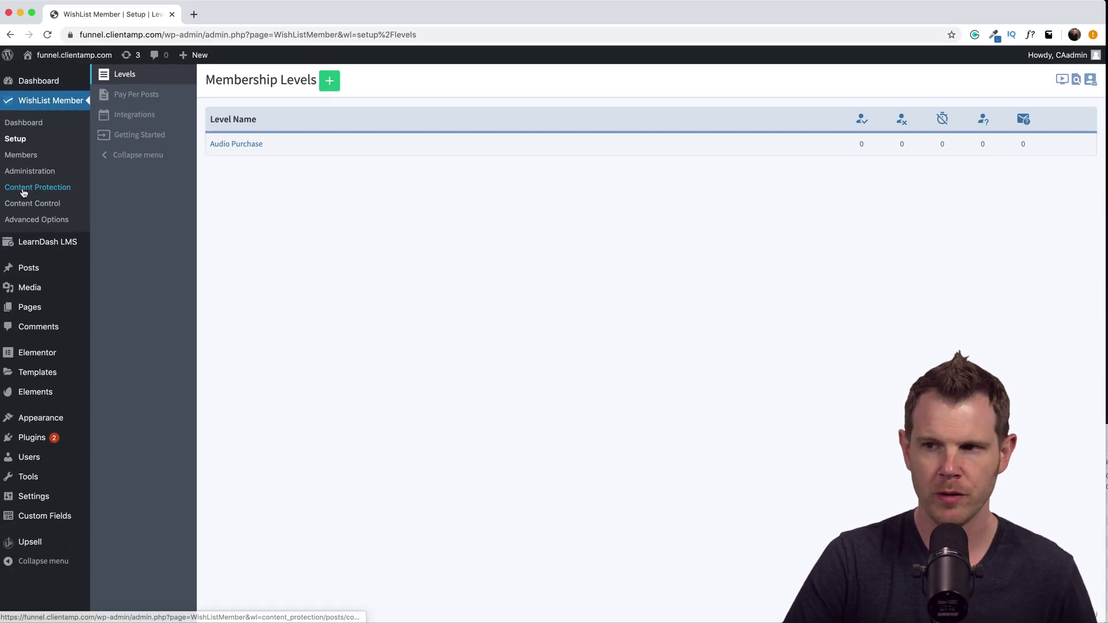
# In WishList Member's file content protection, assign the Audio Purchase membership level to cash-register.mp3
pyautogui.click(47, 192)
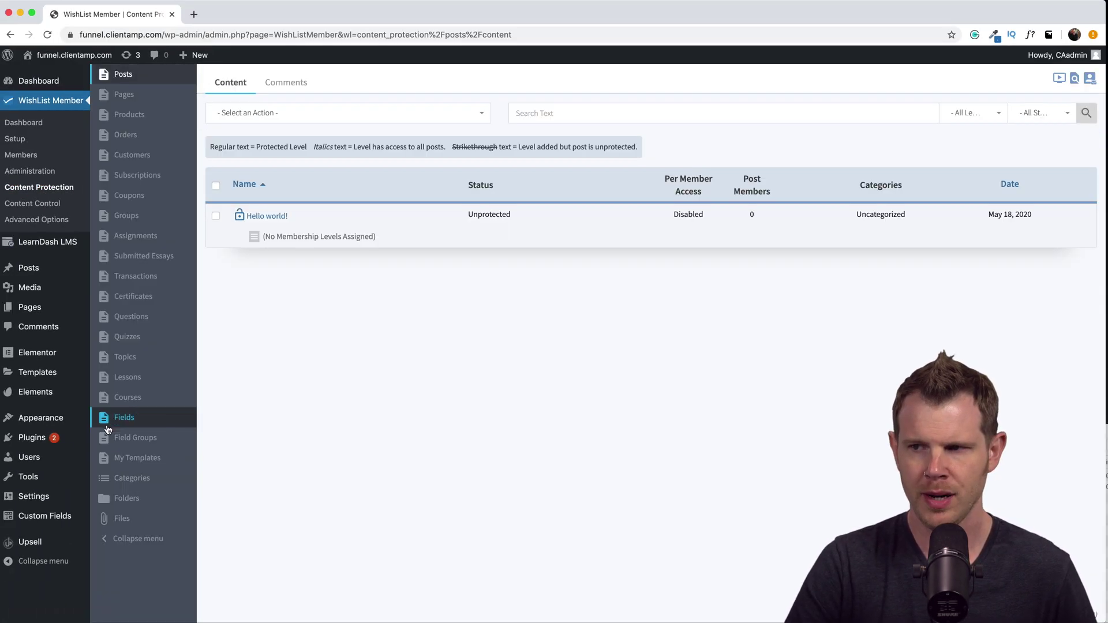
pyautogui.click(122, 517)
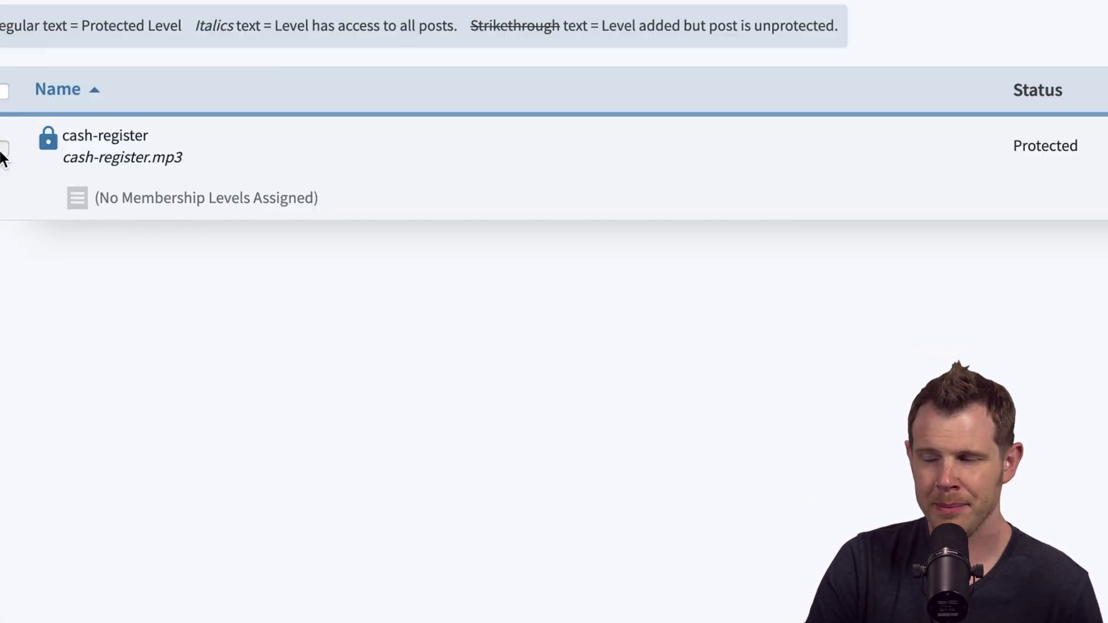
pyautogui.click(1, 149)
pyautogui.click(11, 4)
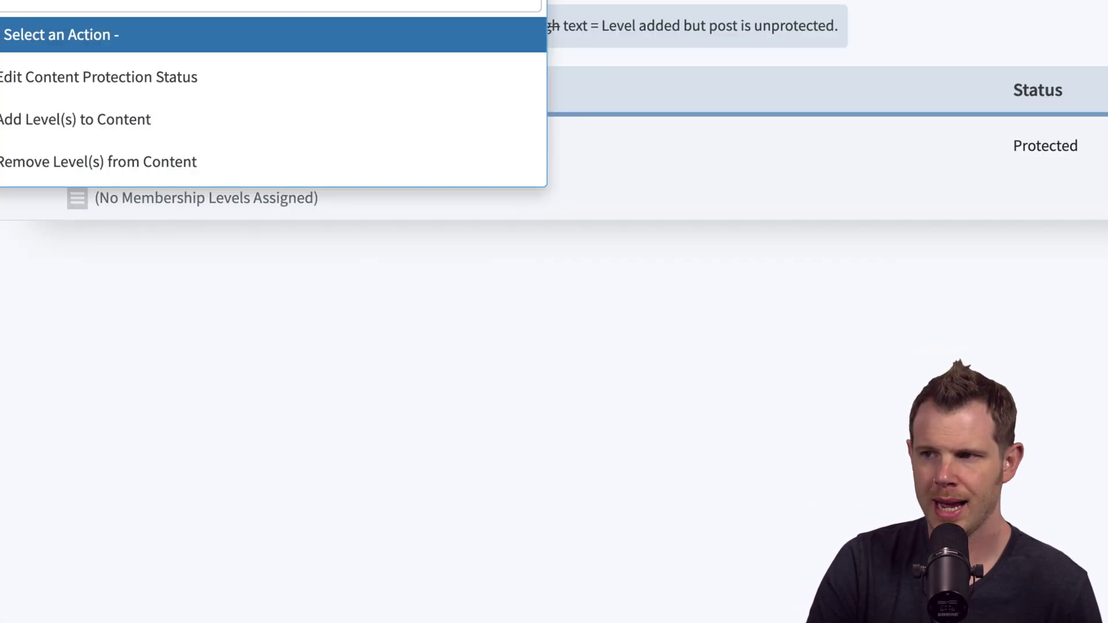
pyautogui.click(94, 125)
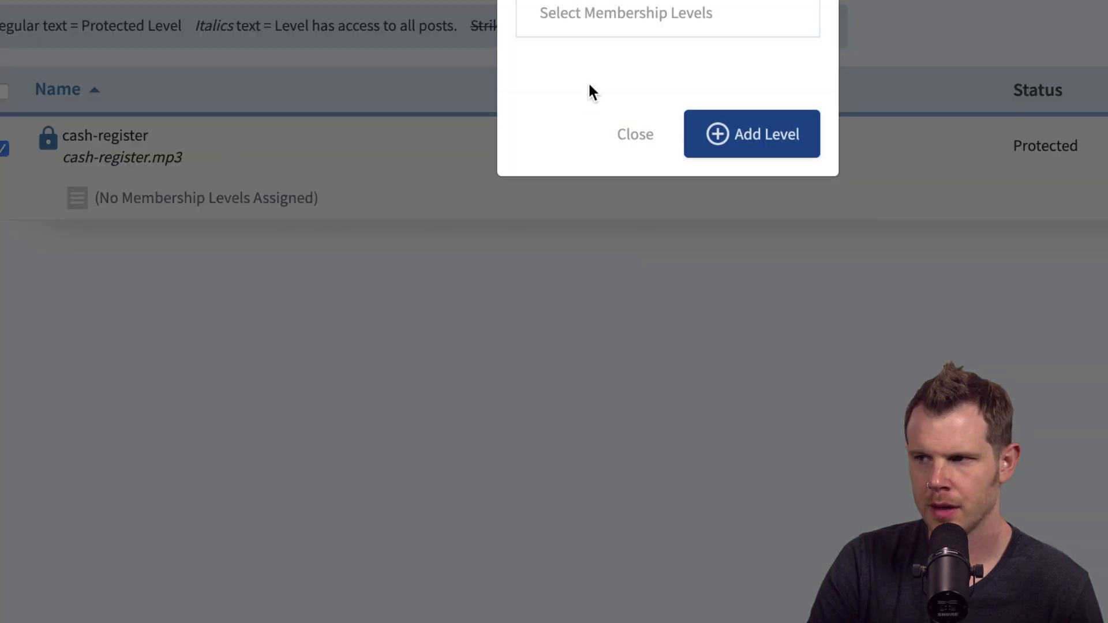
pyautogui.click(599, 18)
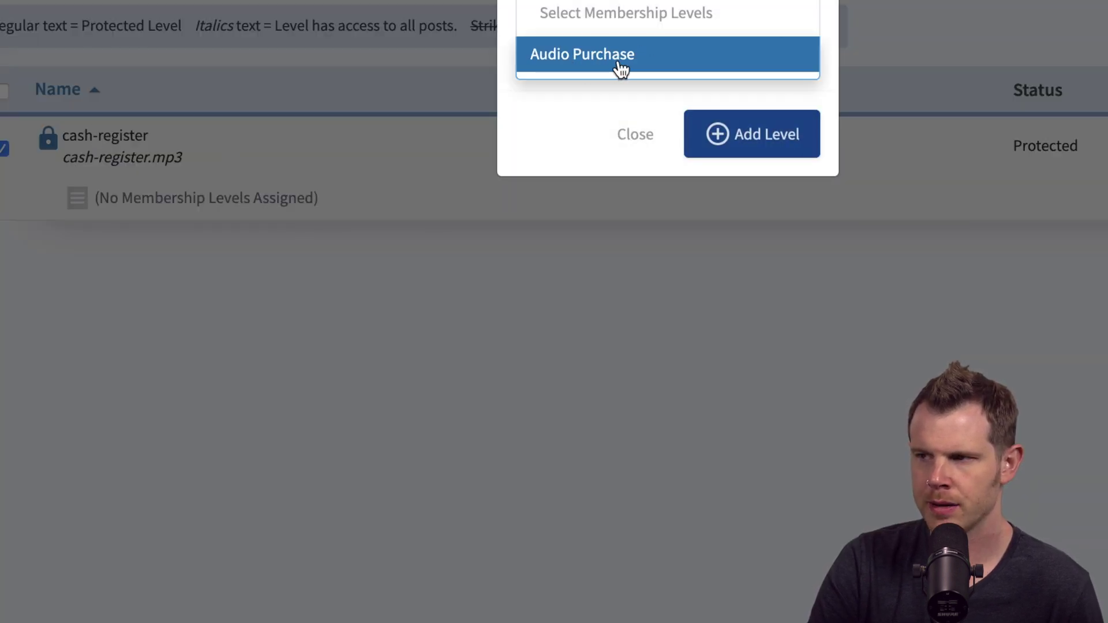
pyautogui.click(602, 55)
pyautogui.click(760, 149)
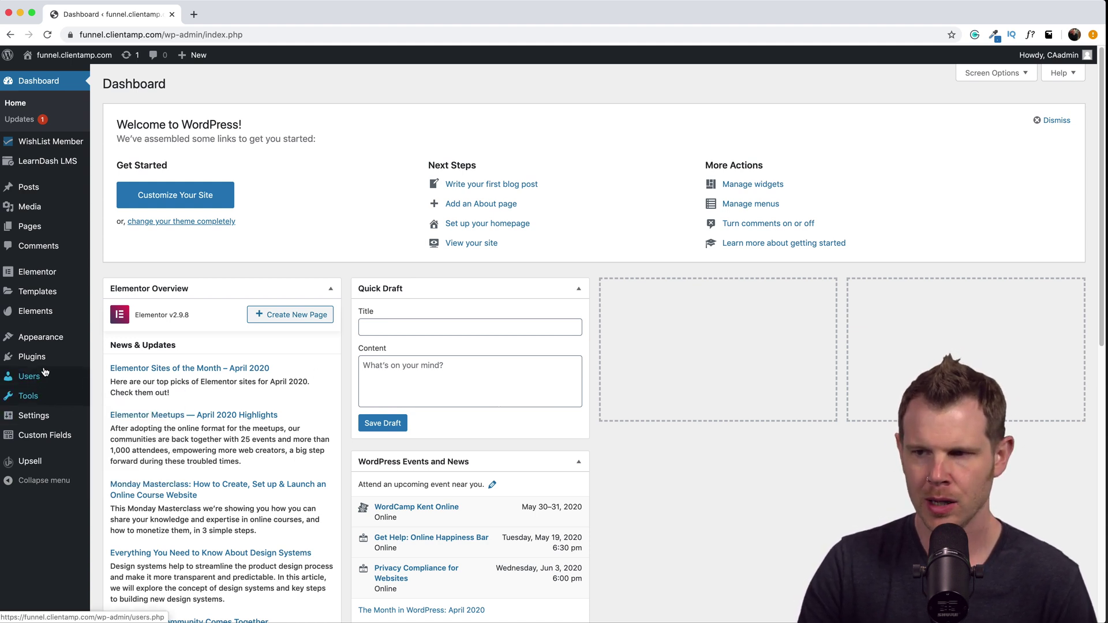
# Choose the LearnDash Academy design from the Starter Templates
pyautogui.moveTo(47, 346)
pyautogui.click(124, 403)
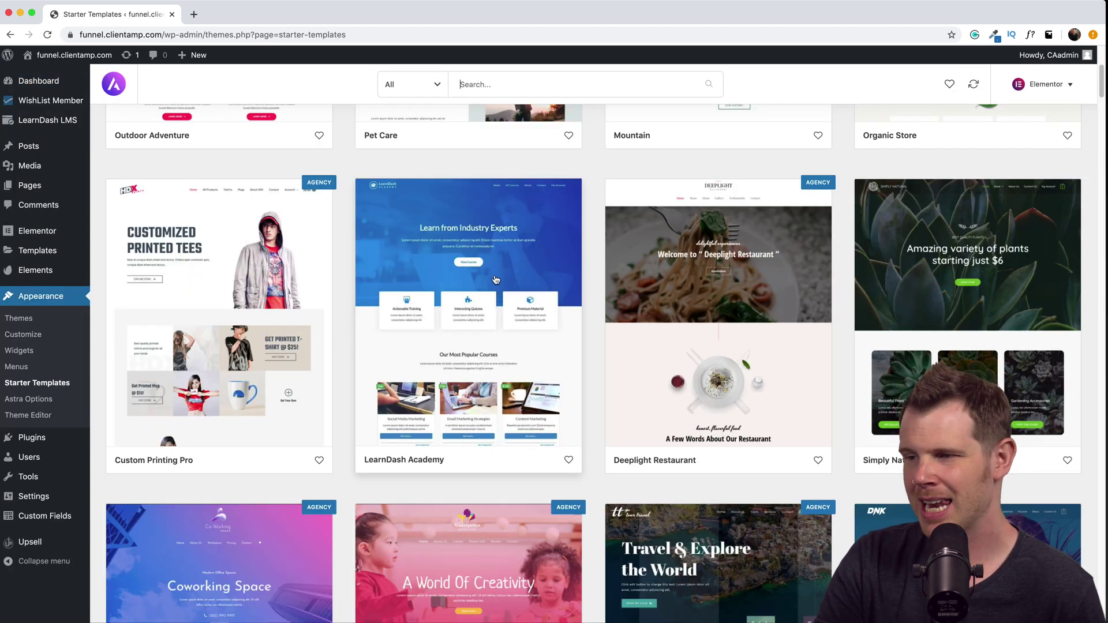
pyautogui.click(494, 280)
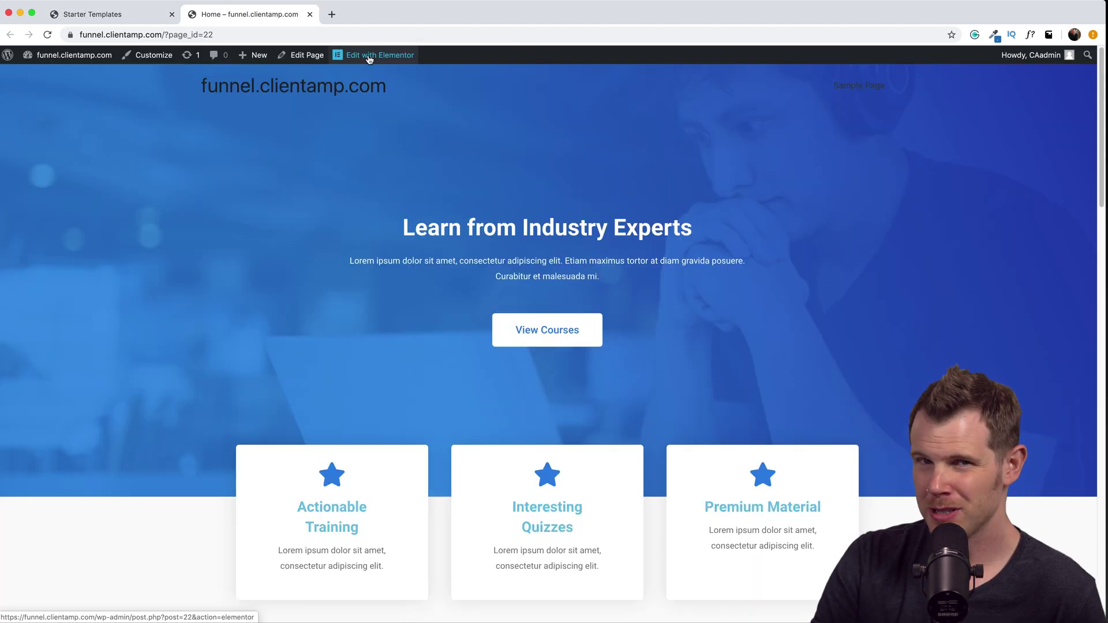
# Edit the imported Home page with Elementor and change the hero headline to "Learn Digital Marketing And Get A Lambo"
pyautogui.click(370, 59)
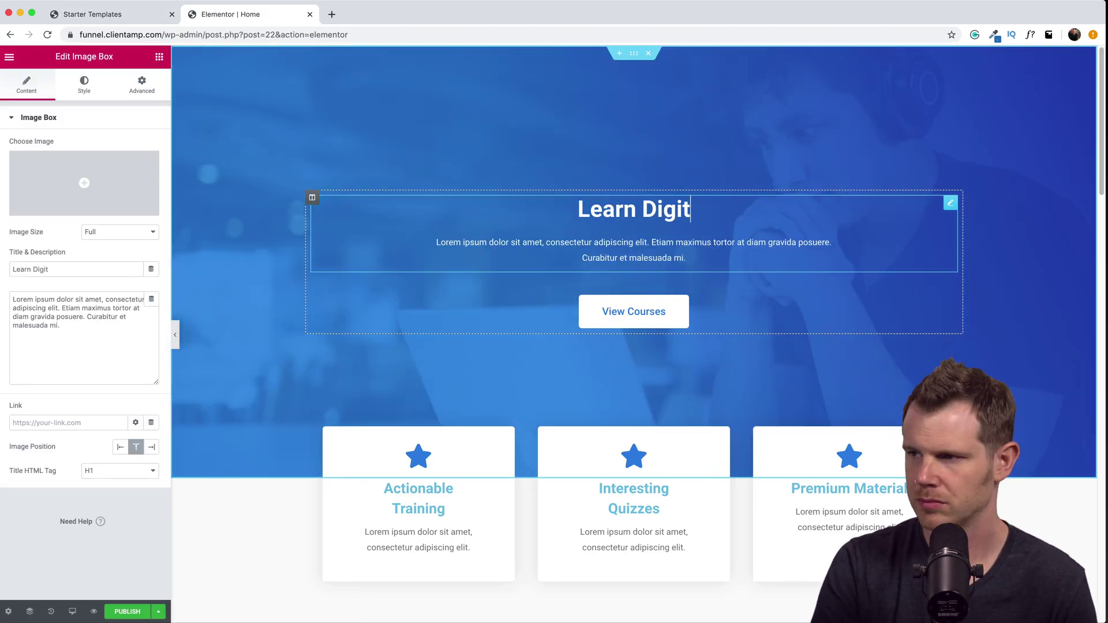
pyautogui.write('al Marketing And Get A Lambo')
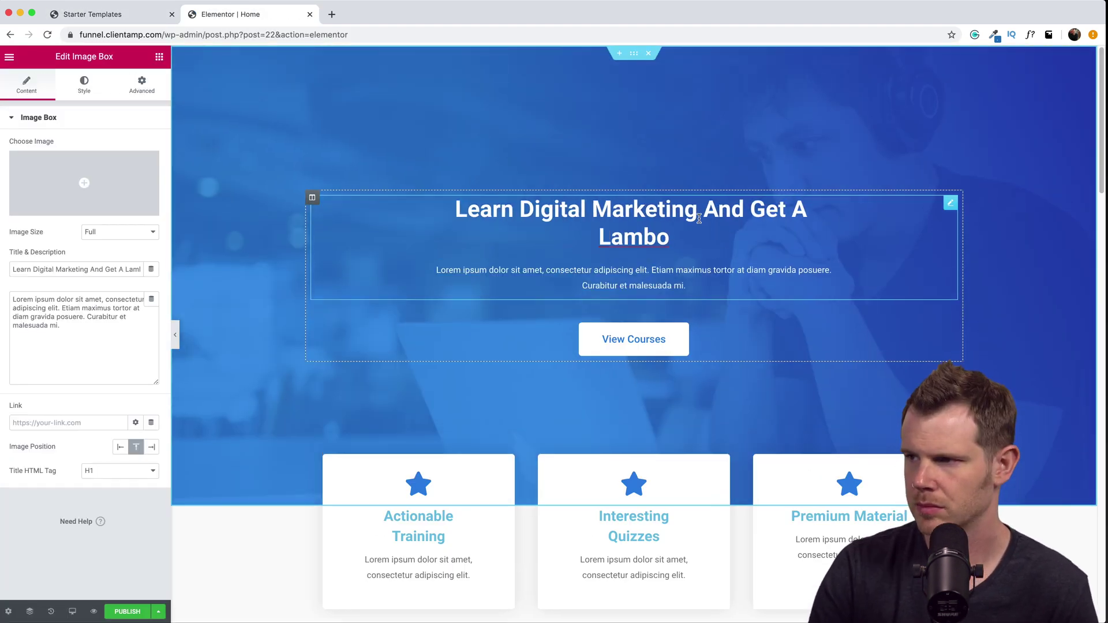
# Relabel the hero button "Take The Course" and give it a dark red background
pyautogui.click(959, 315)
pyautogui.tripleClick(106, 171)
pyautogui.write('Take The Course')
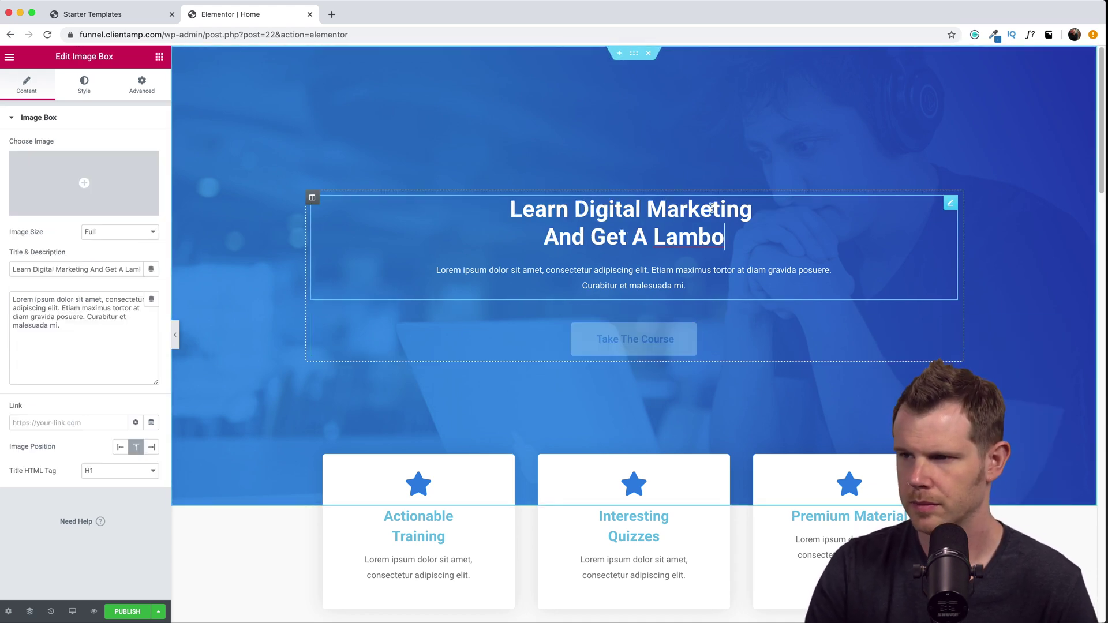
pyautogui.rightClick(952, 318)
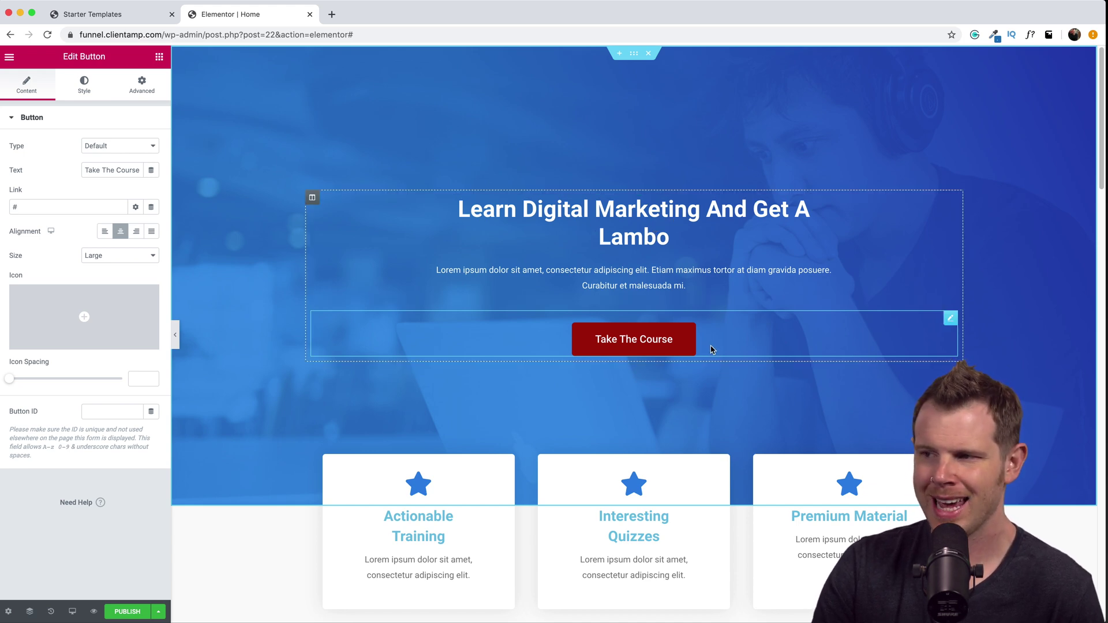
pyautogui.scroll(-1, 862, 328)
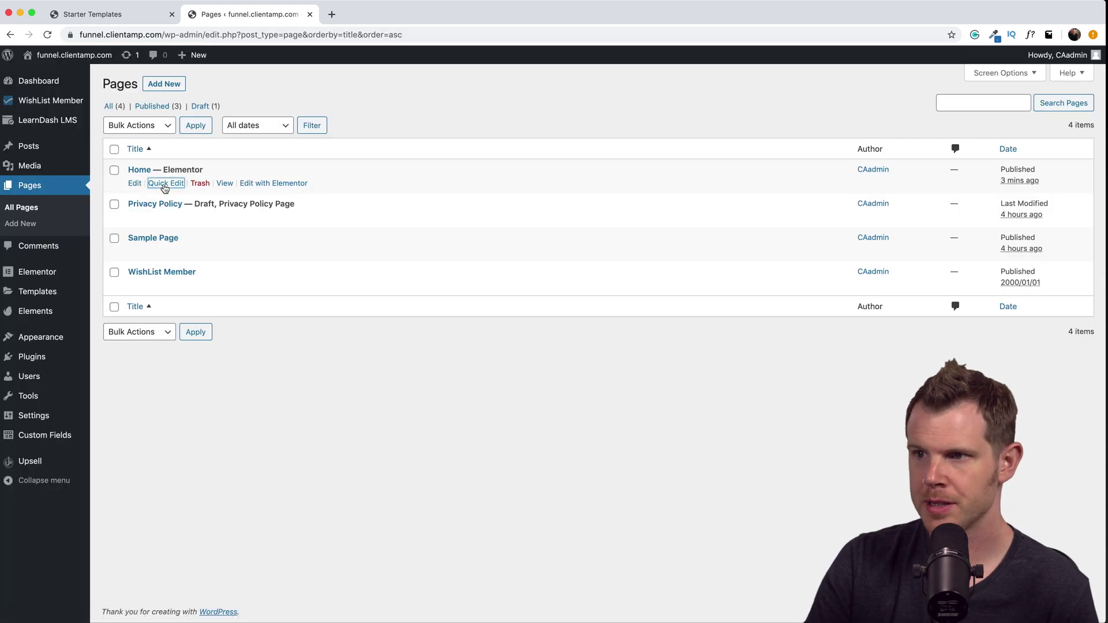
# Rename the Home page to "Beginner Course" and set its slug to "beginner"
pyautogui.click(167, 183)
pyautogui.moveTo(146, 162); pyautogui.dragTo(81, 165)
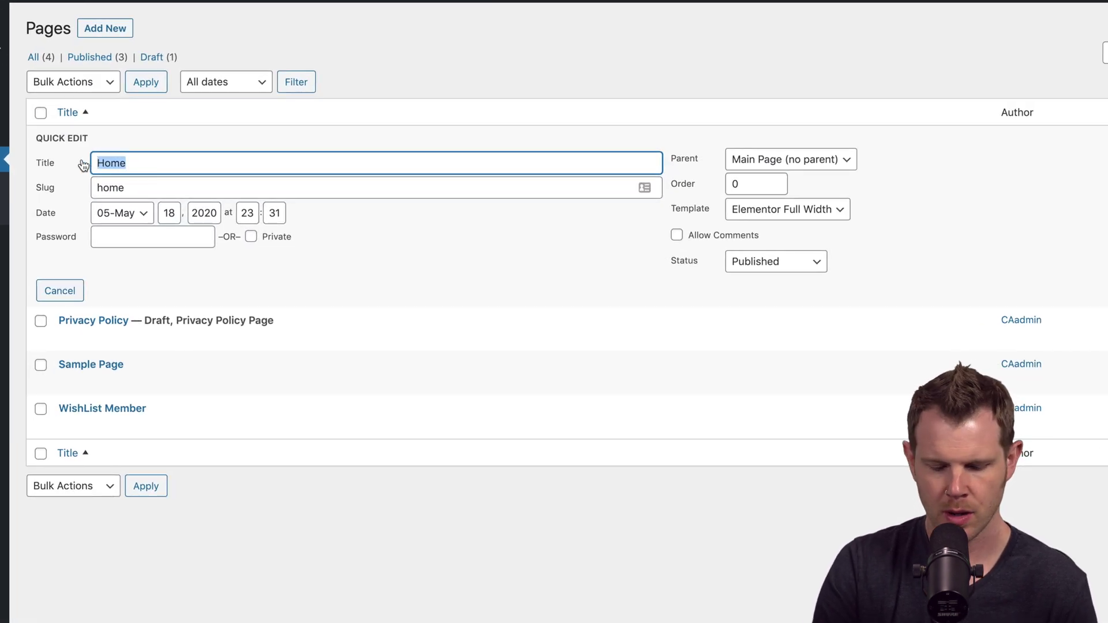
pyautogui.write('Beginner Course')
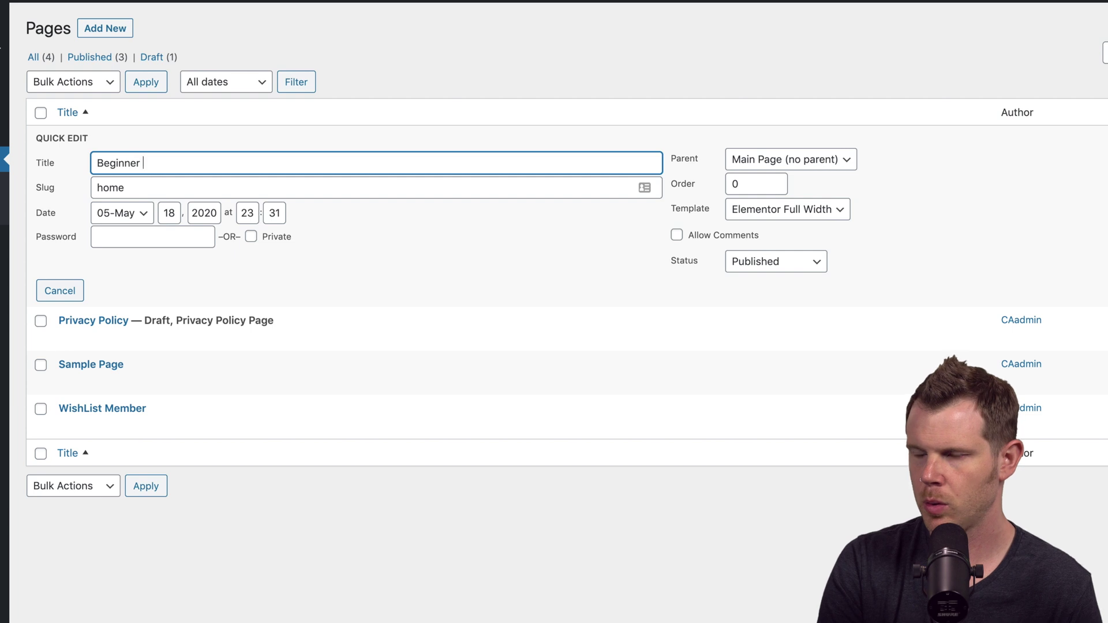
pyautogui.press('Tab')
pyautogui.write('beginner')
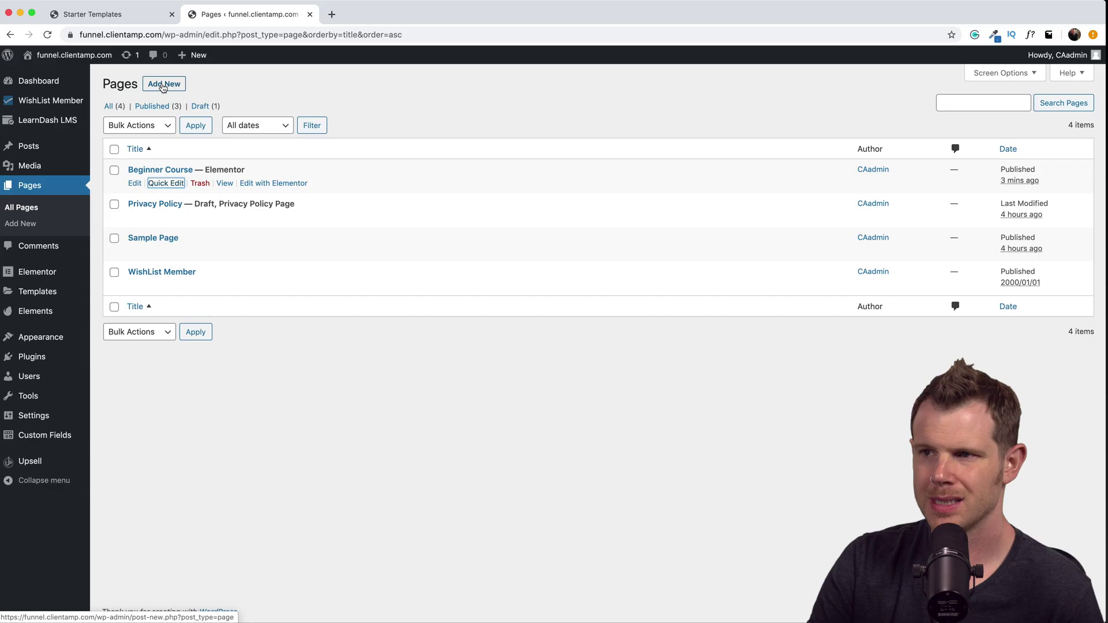
# Create a new page in Elementor and import the About page layout from the LearnDash Academy starter template
pyautogui.click(163, 84)
pyautogui.click(314, 79)
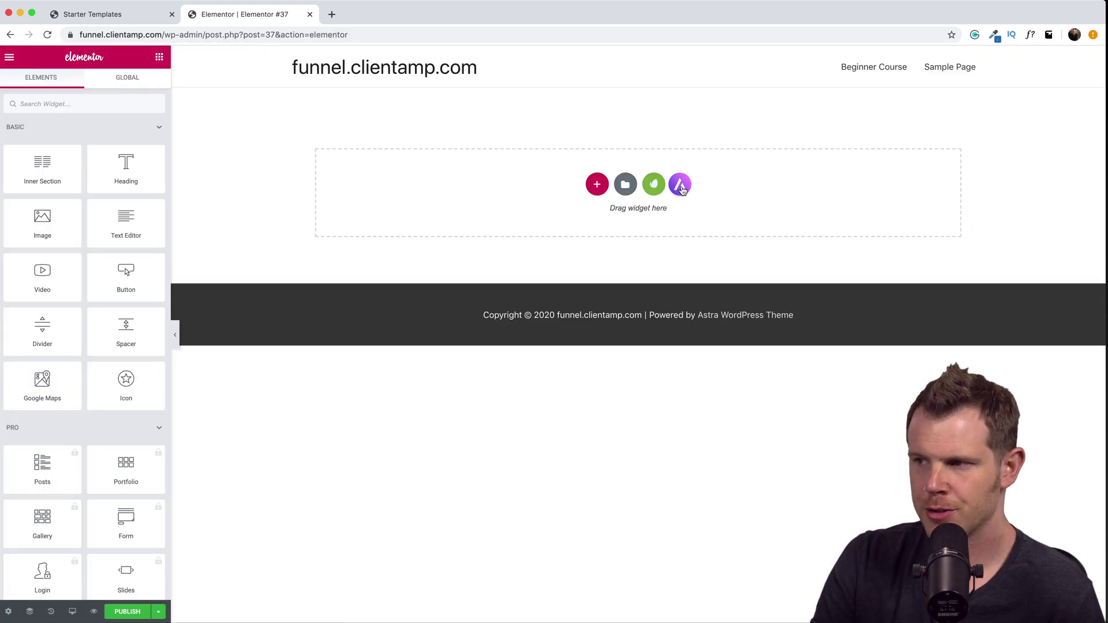
pyautogui.click(681, 186)
pyautogui.click(515, 246)
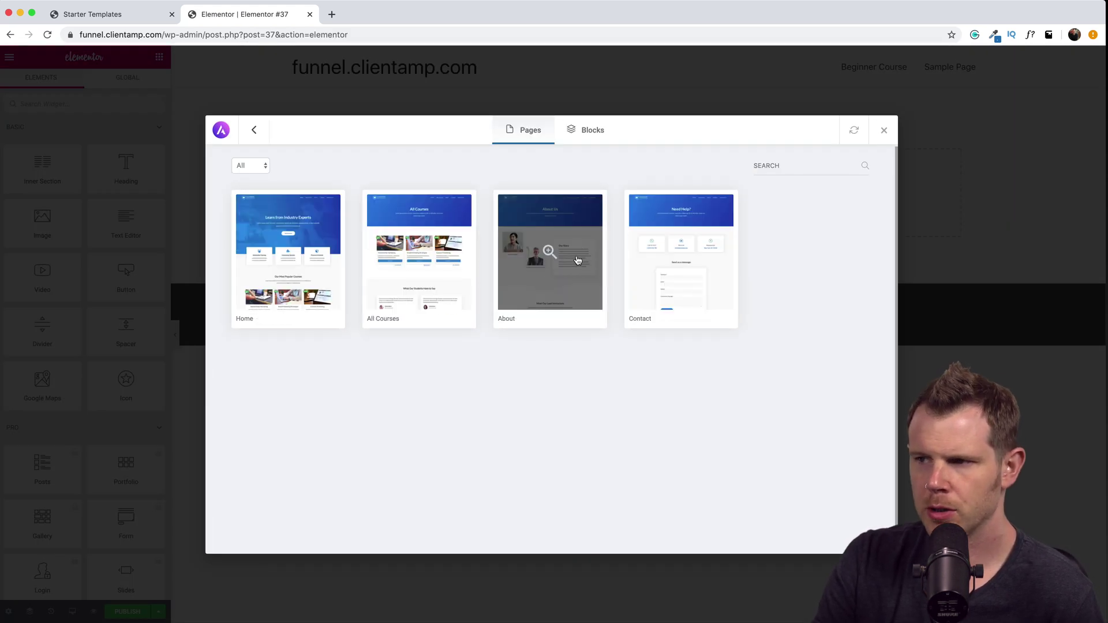
pyautogui.click(551, 308)
pyautogui.click(729, 131)
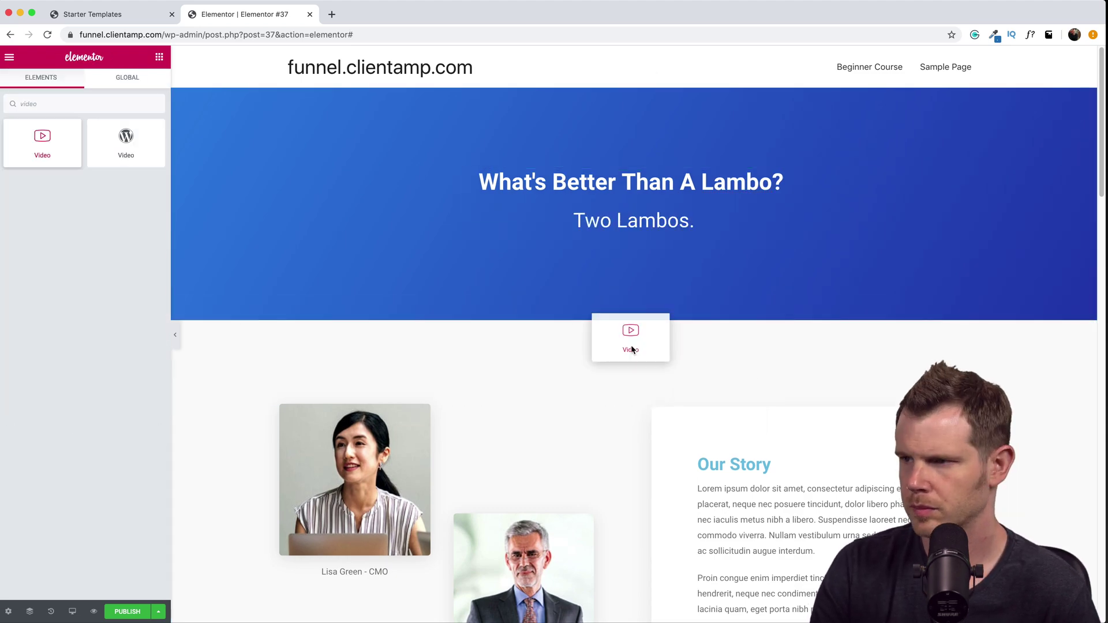
# Add a Video widget below the "Two Lambos." subheading and open the page's title for editing
pyautogui.moveTo(631, 332); pyautogui.dragTo(629, 336)
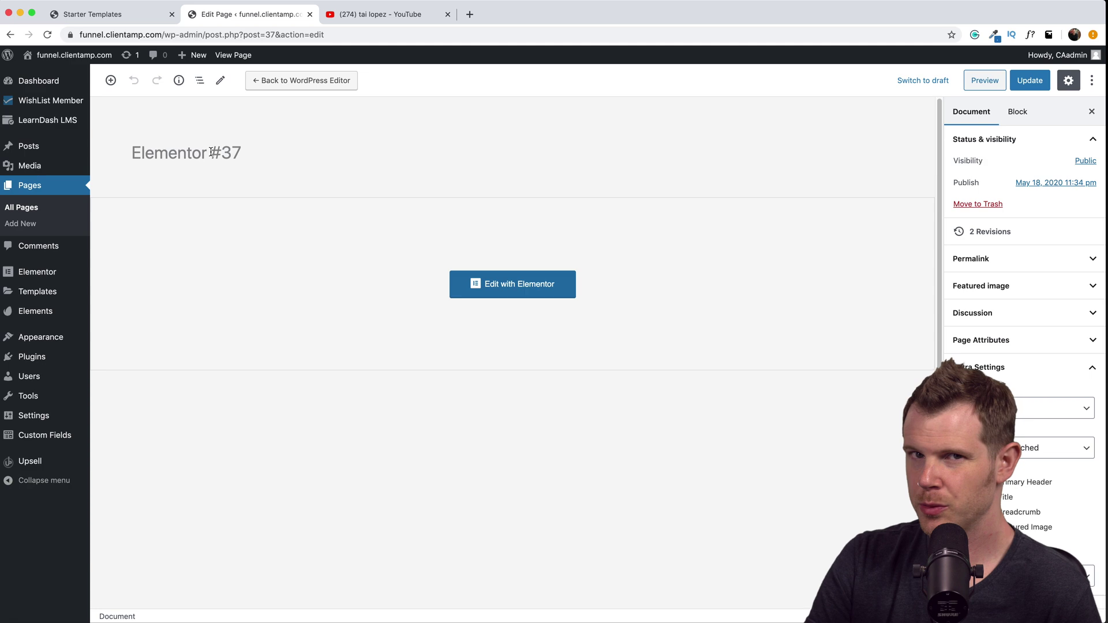
pyautogui.click(211, 152)
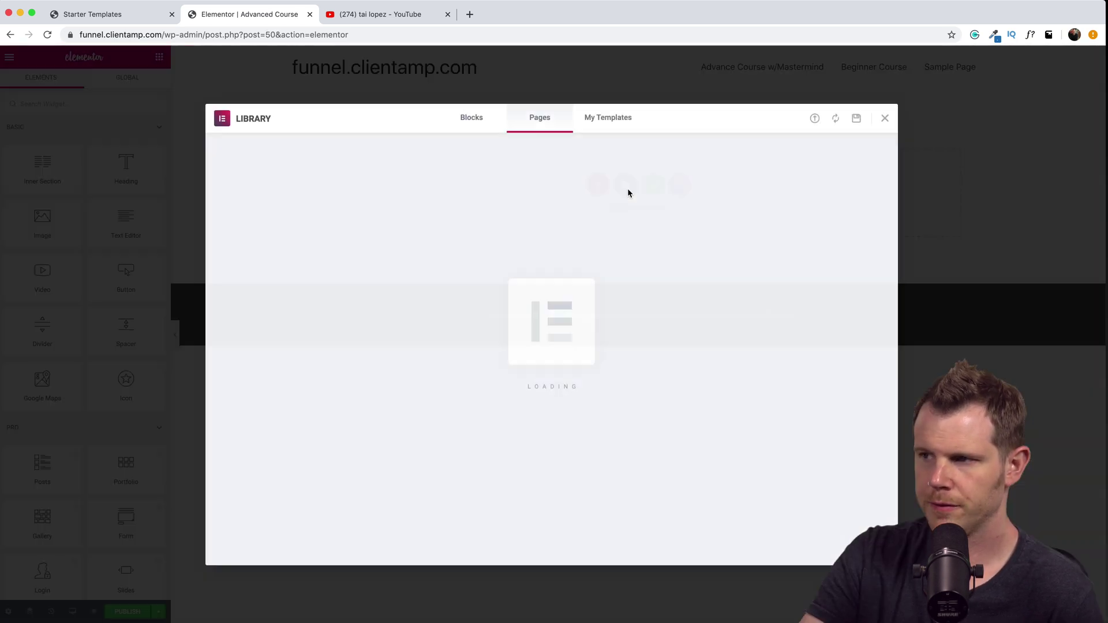
# Insert the saved Upsell template into the Advanced Course page, including its document settings
pyautogui.click(608, 119)
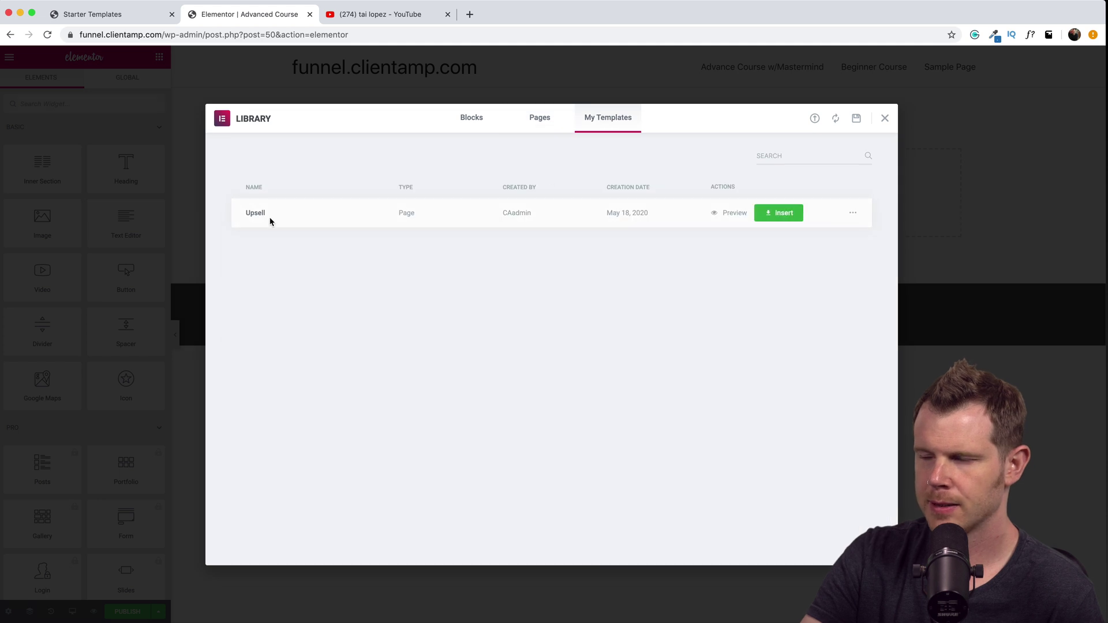
pyautogui.click(789, 220)
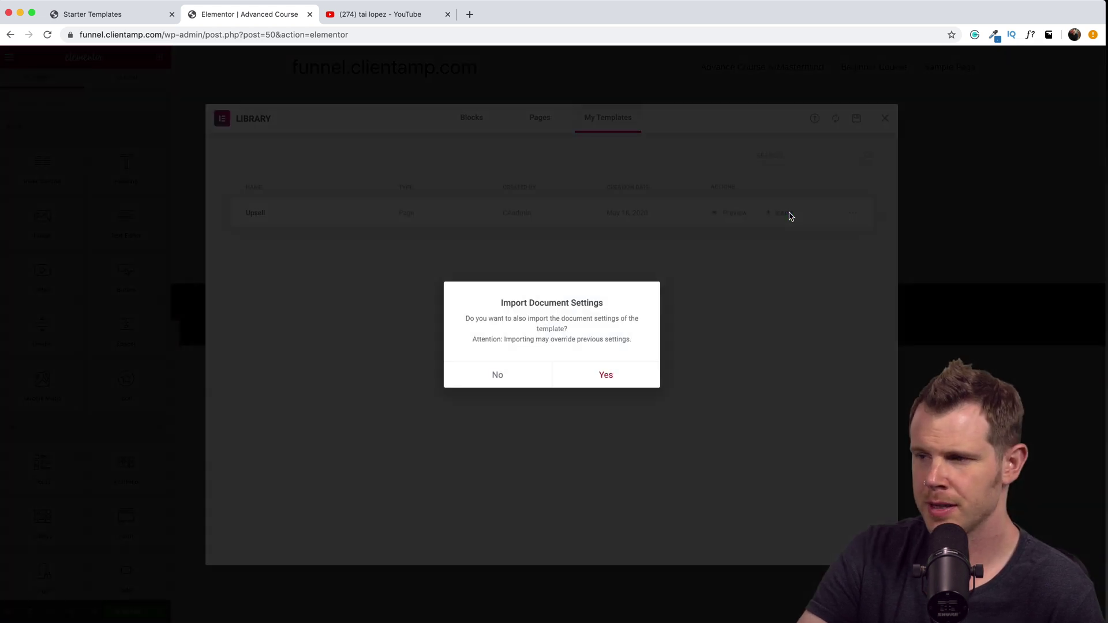
pyautogui.press('Return')
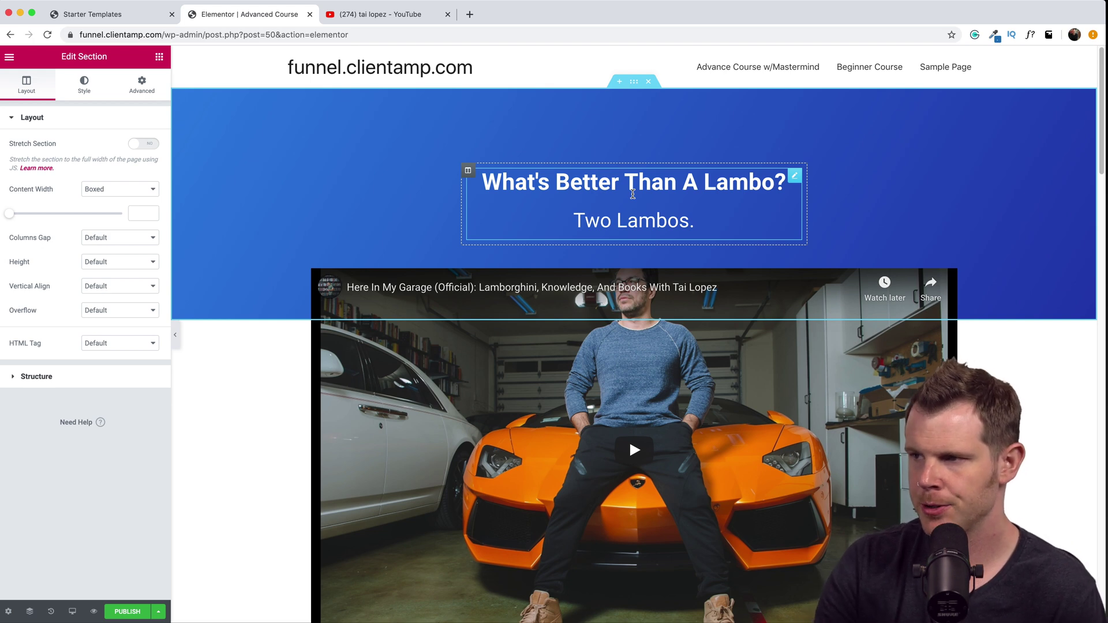
# Change the hero heading to "Not Ready Yet?" and the subheading to "That's cool, buy this instead."
pyautogui.tripleClick(633, 194)
pyautogui.write('Not Ready Yet?')
pyautogui.tripleClick(614, 220)
pyautogui.write("That's cool, buy this instead.")
# Switch to YouTube and search for "russell brunson"
pyautogui.write('russell brunson')
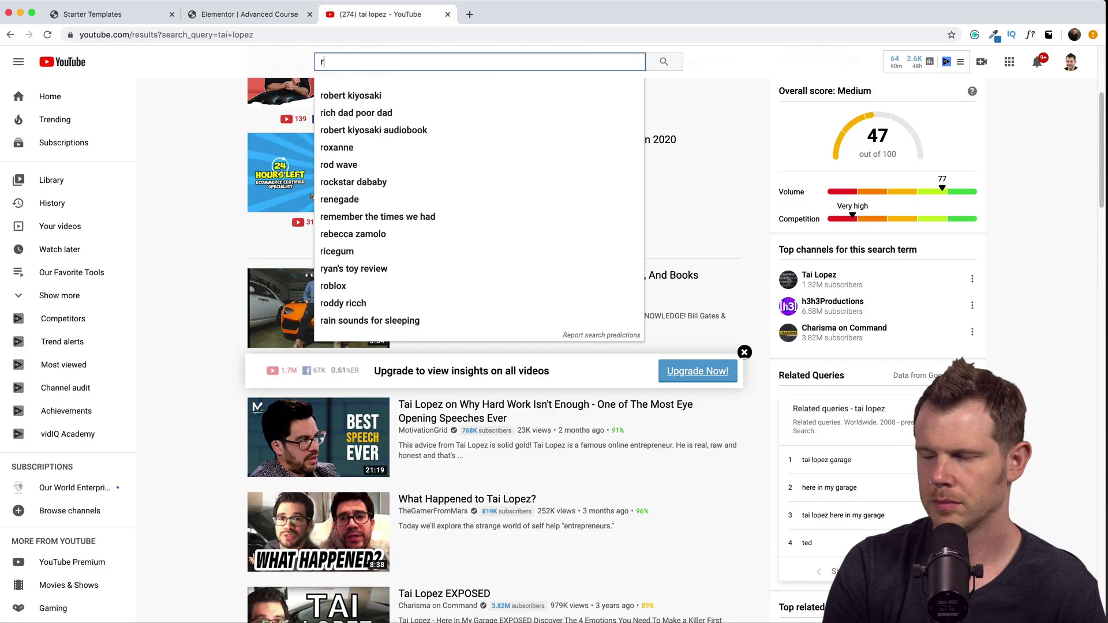
pyautogui.press('Return')
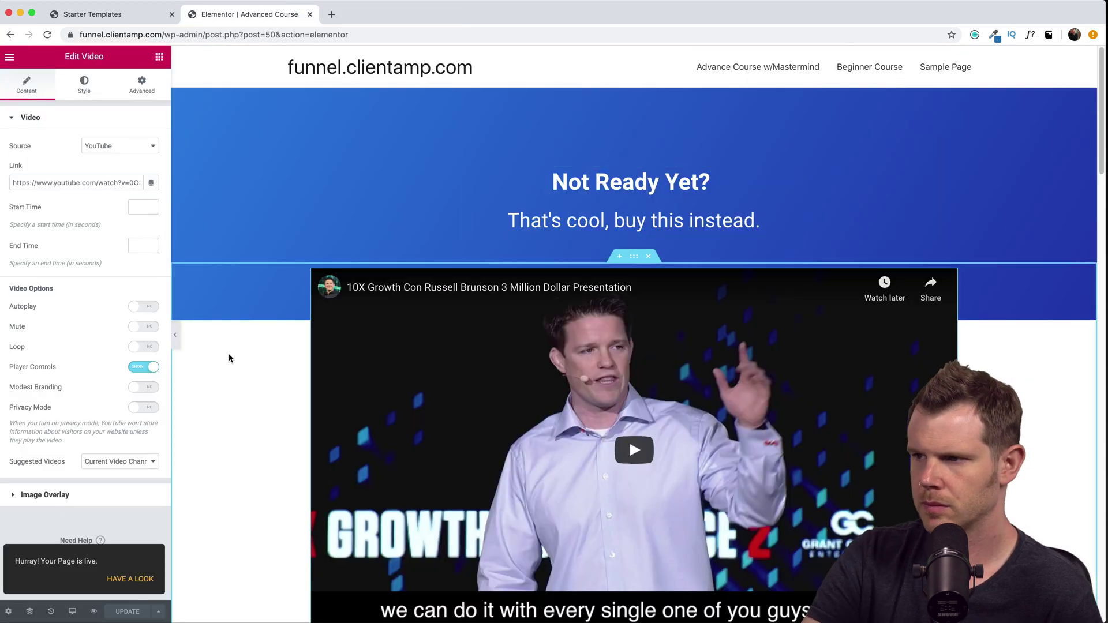
pyautogui.scroll(-4, 228, 359)
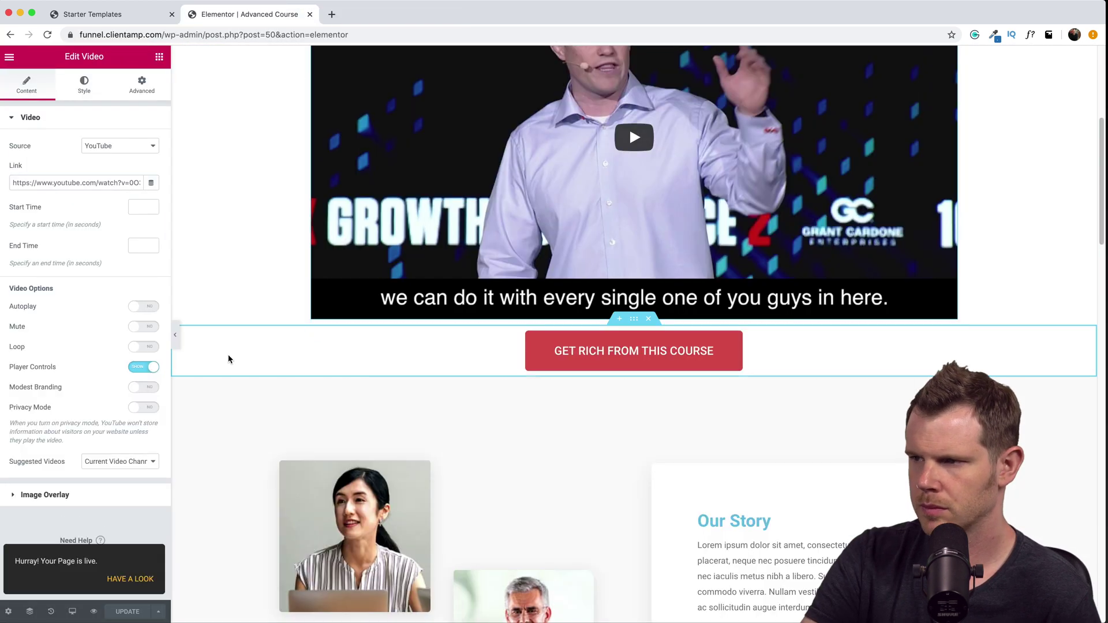
pyautogui.scroll(5, 832, 388)
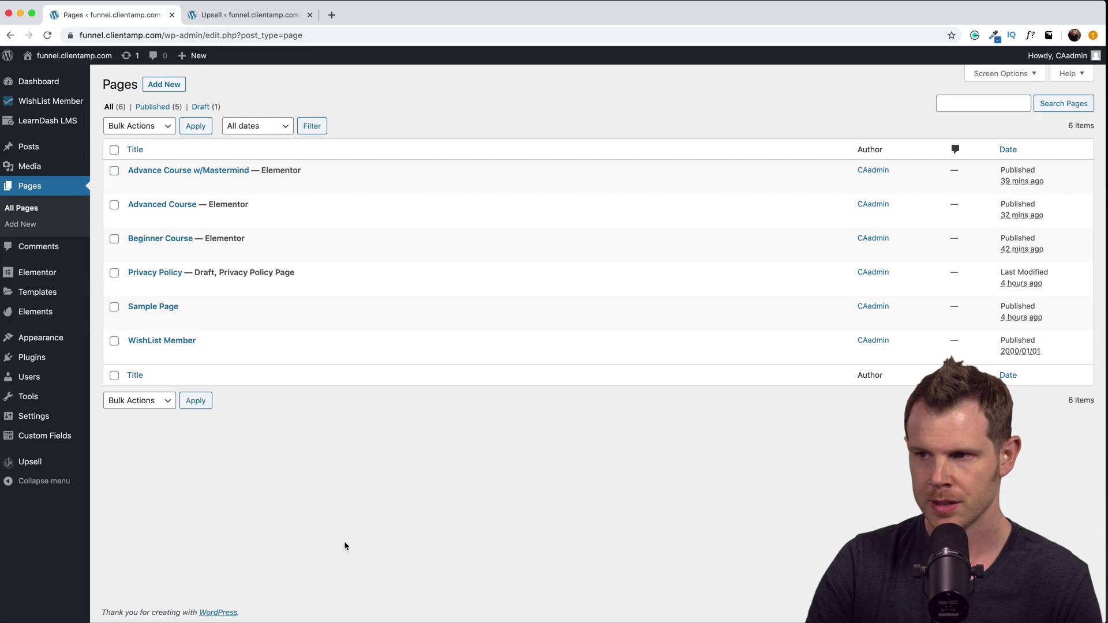
# Create another new page in WordPress
pyautogui.click(160, 85)
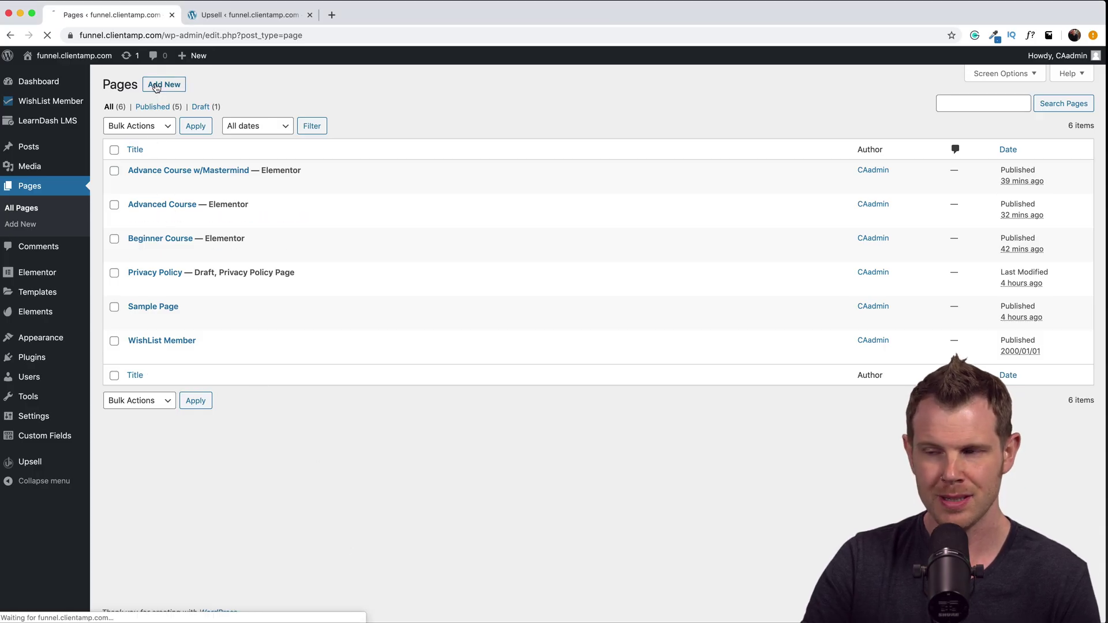
pyautogui.write('Checko')
pyautogui.press('BackSpace')
pyautogui.press('BackSpace')
pyautogui.press('BackSpace')
pyautogui.press('BackSpace')
pyautogui.press('BackSpace')
pyautogui.press('BackSpace')
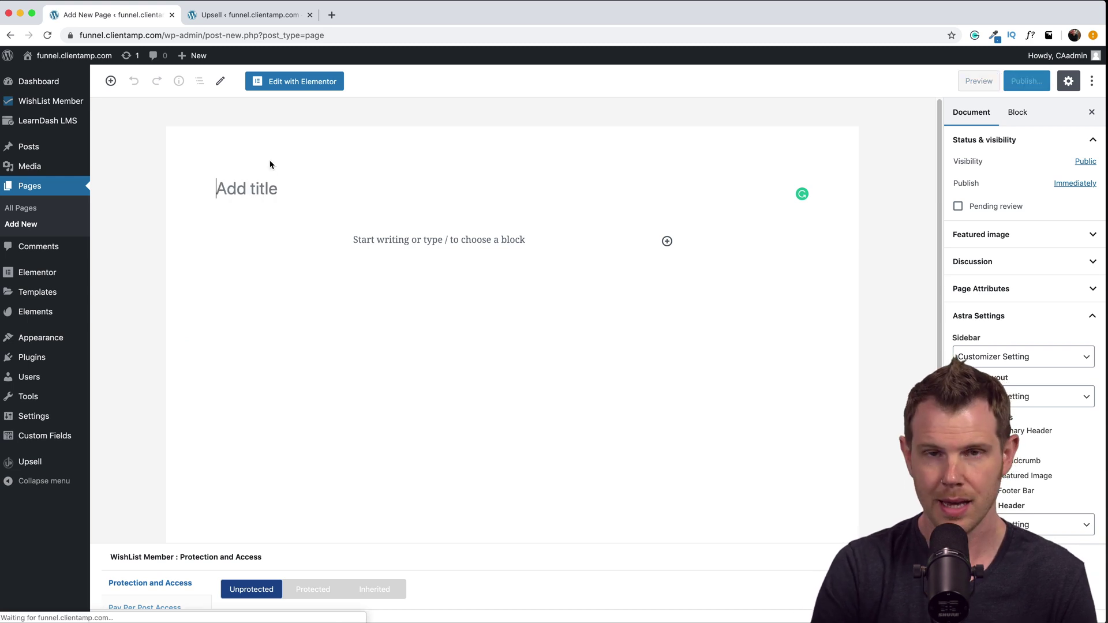
# Title the new page "Thank You"
pyautogui.write('Thank You')
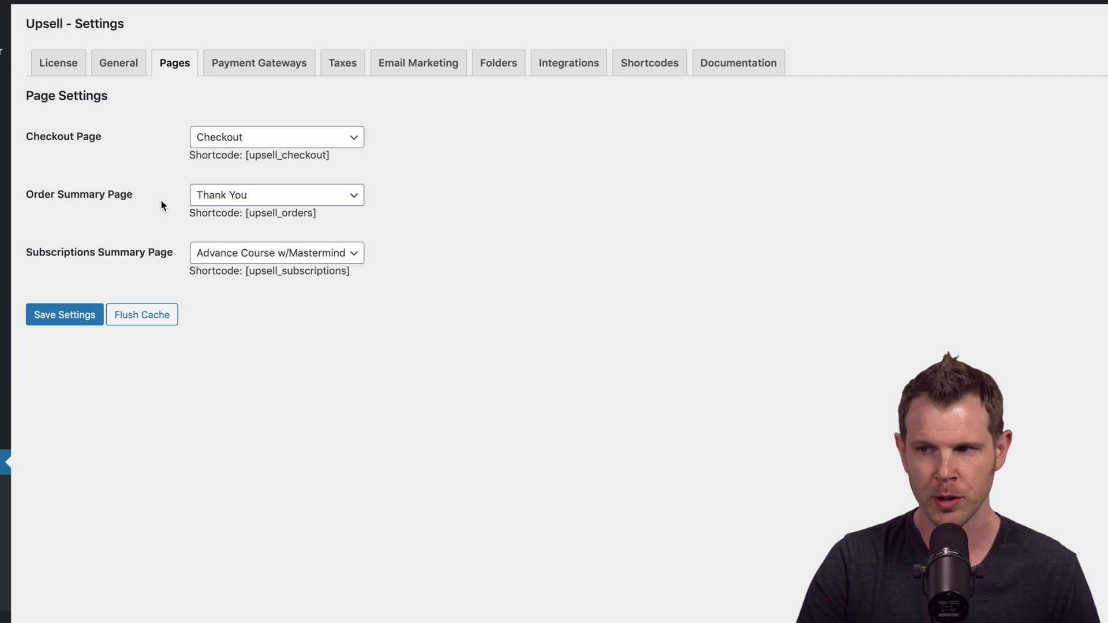
# Assign Checkout as the checkout page and Thank You as the order summary page in the Upsell page settings
pyautogui.click(281, 136)
pyautogui.click(281, 137)
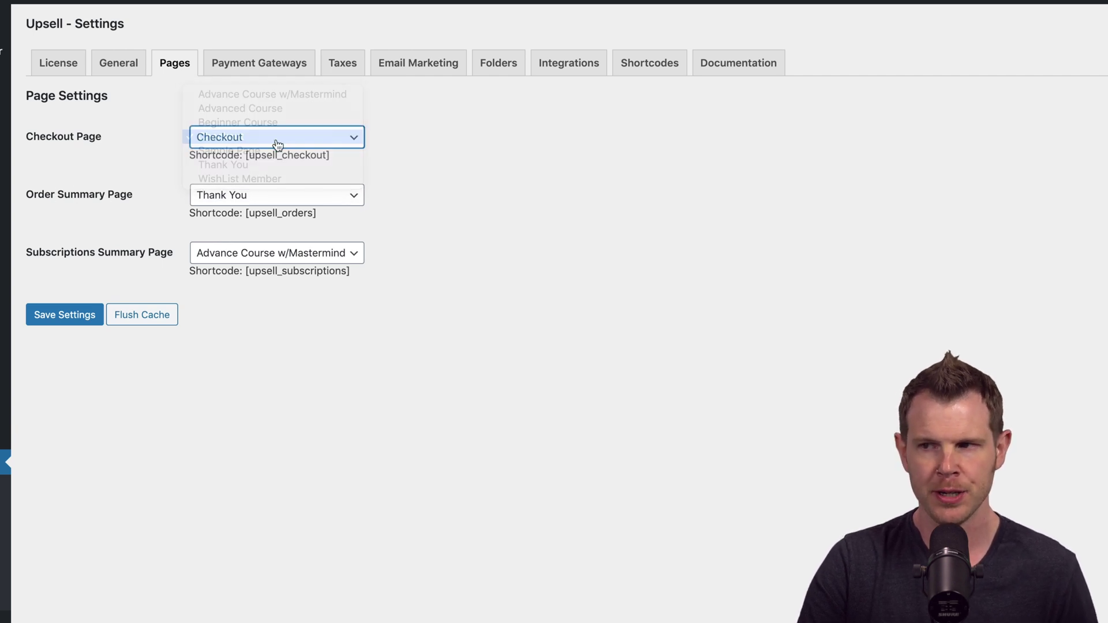
pyautogui.click(251, 197)
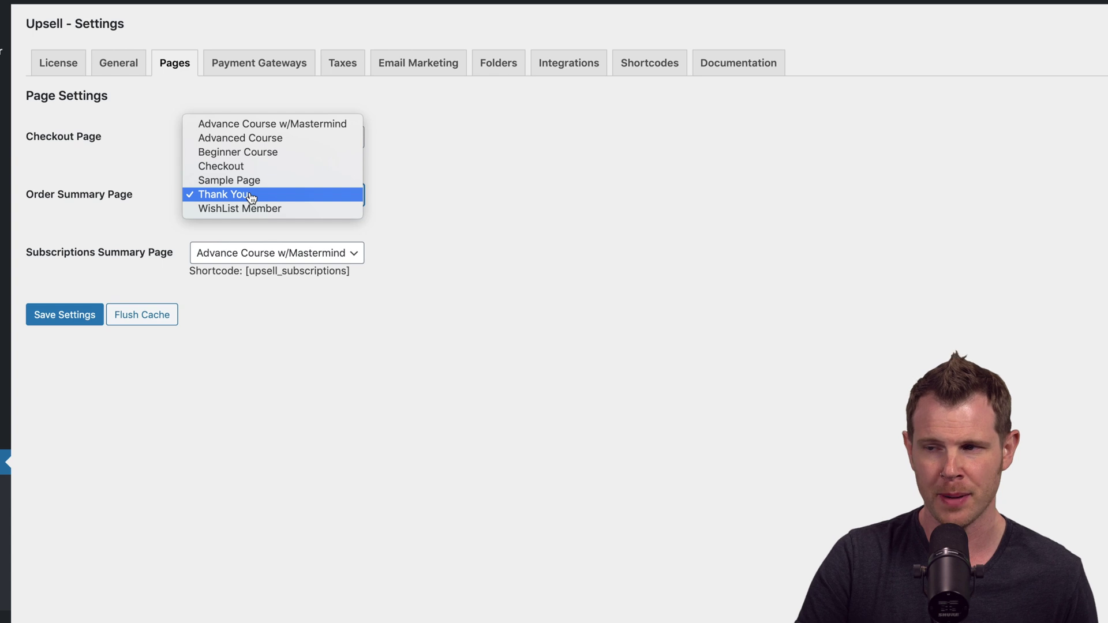
pyautogui.click(251, 198)
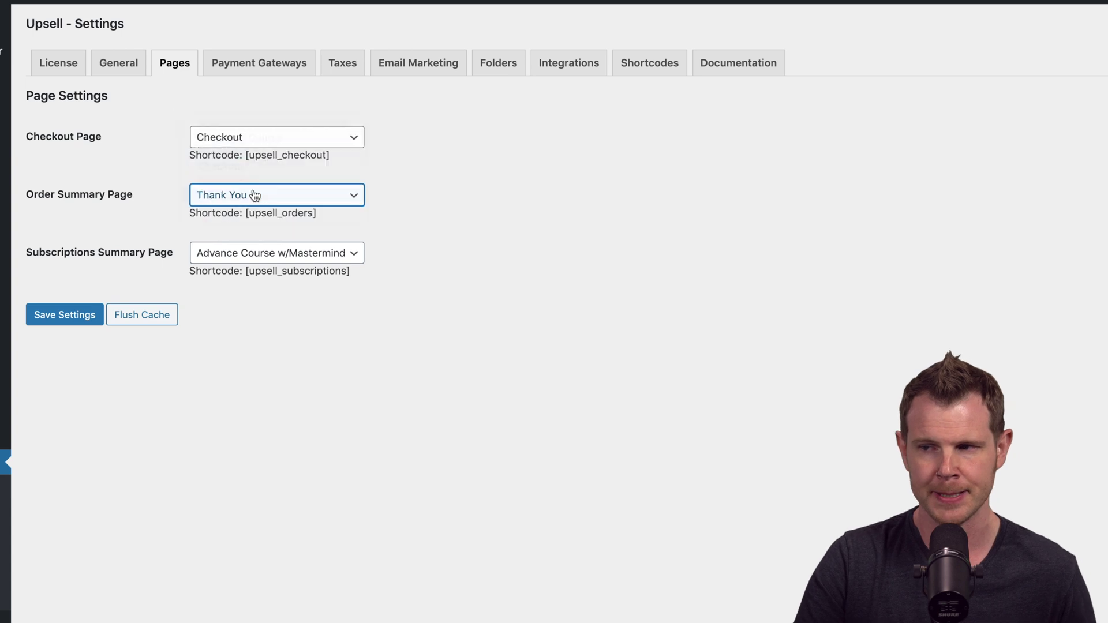
# Open the Checkout page in Elementor and place a Shortcode widget in the wider column for [upsell_checkout]
pyautogui.click(269, 160)
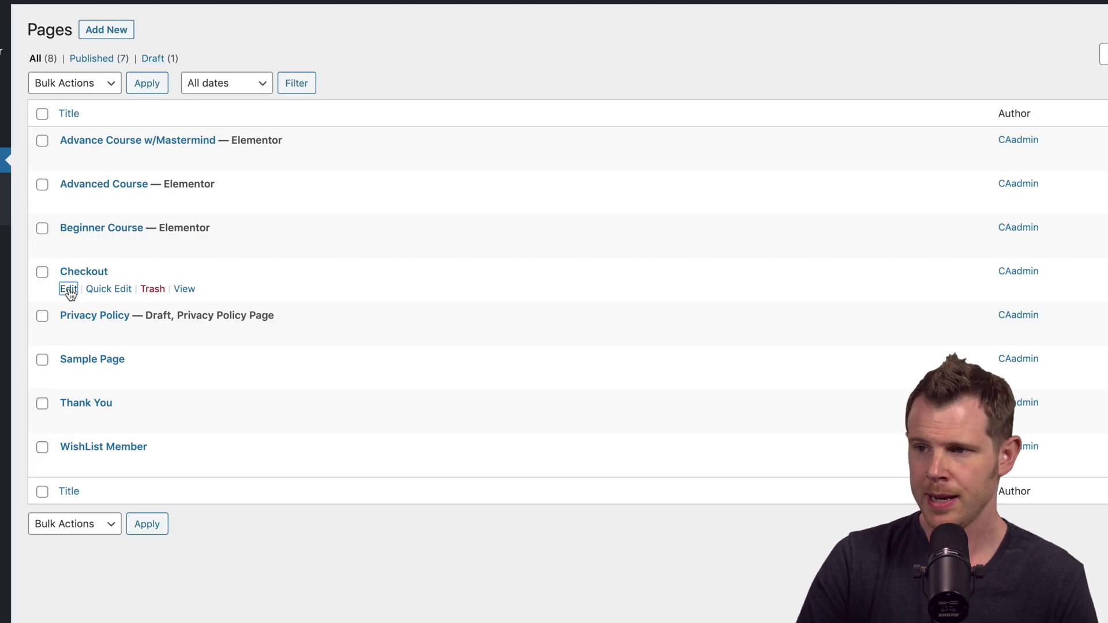
pyautogui.click(68, 289)
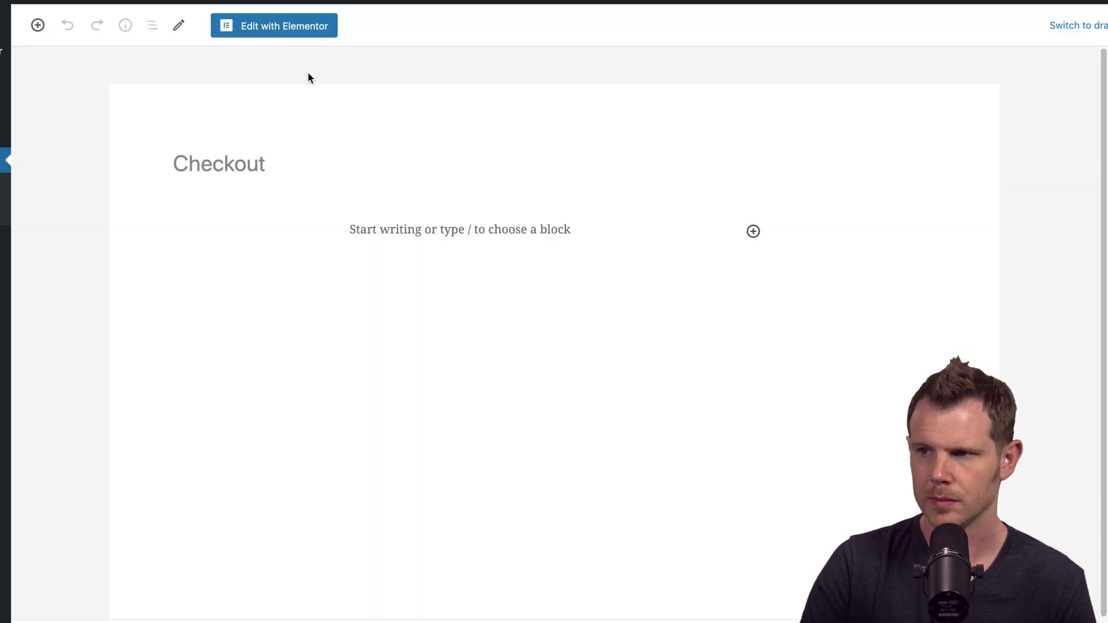
pyautogui.click(285, 33)
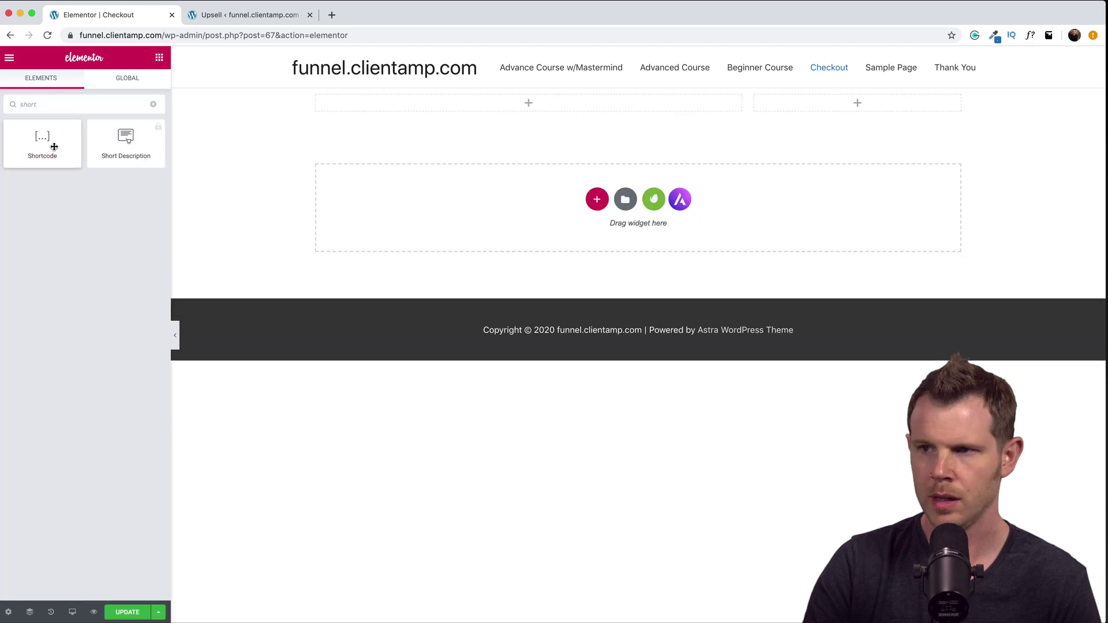
pyautogui.moveTo(54, 147); pyautogui.dragTo(487, 110)
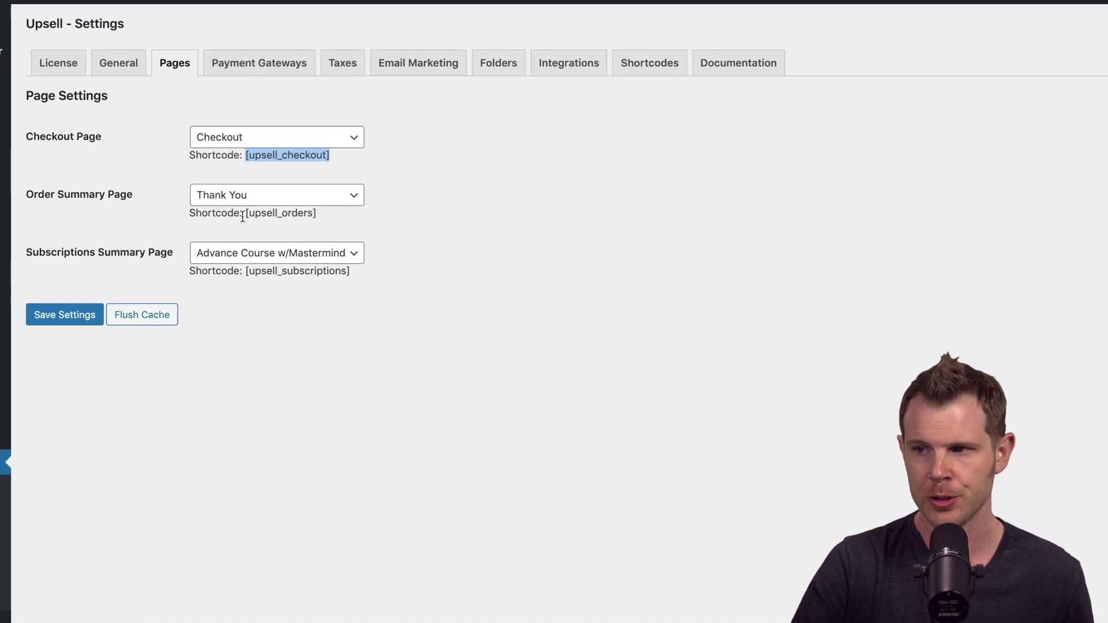
# Copy the [upsell_orders] shortcode, then open the Thank You page in Elementor and set its heading to "Thanks for your purchase."
pyautogui.moveTo(245, 215); pyautogui.dragTo(316, 214)
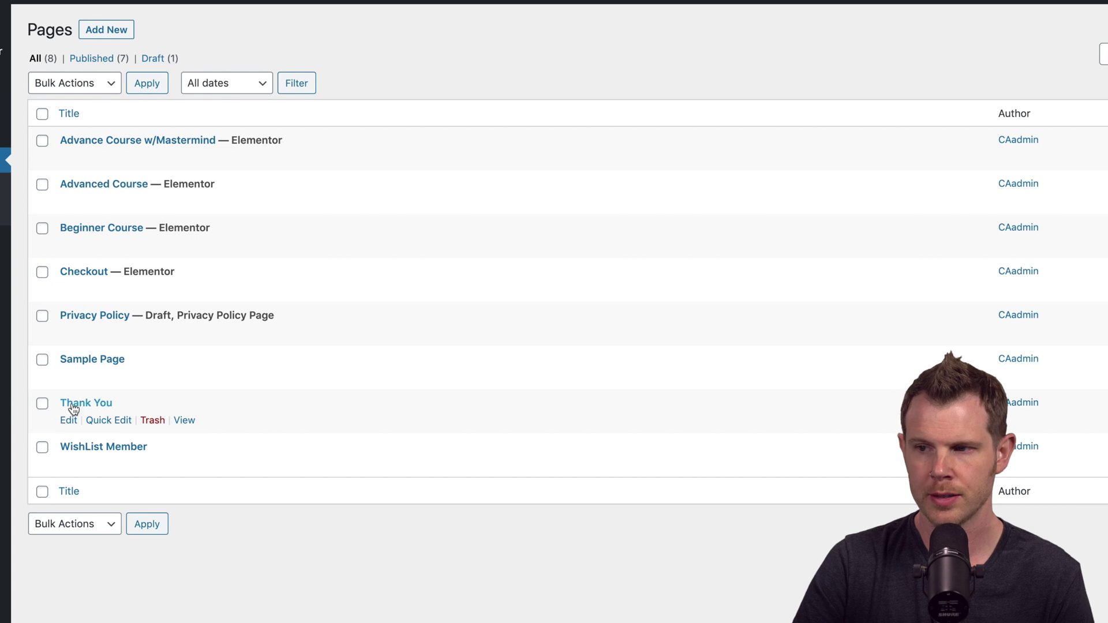
pyautogui.click(73, 405)
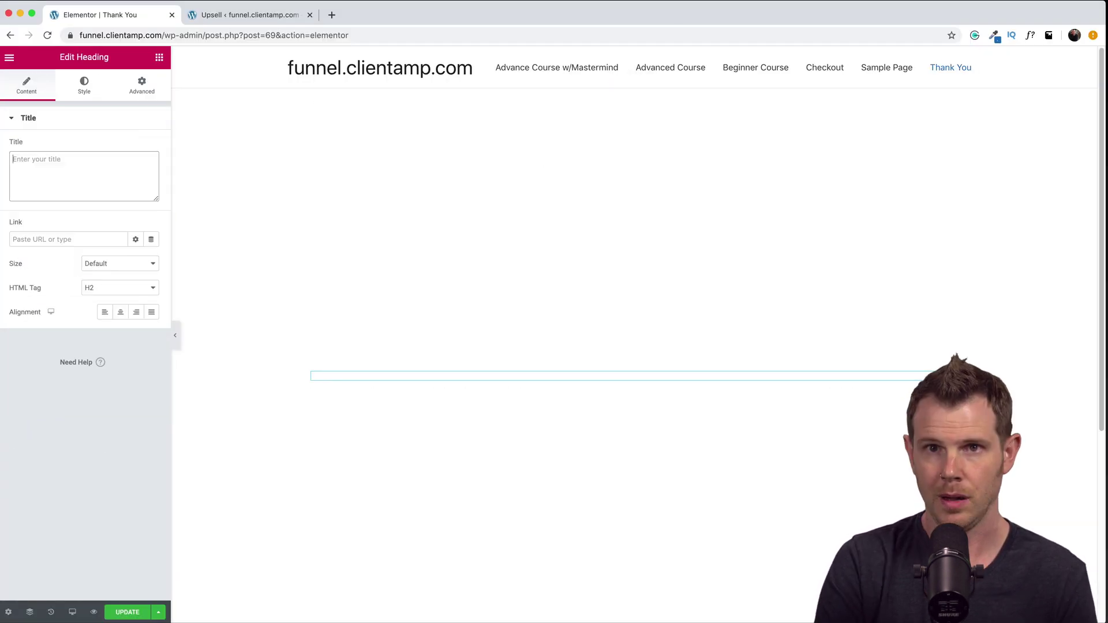
pyautogui.write('Thanks for your purchase.')
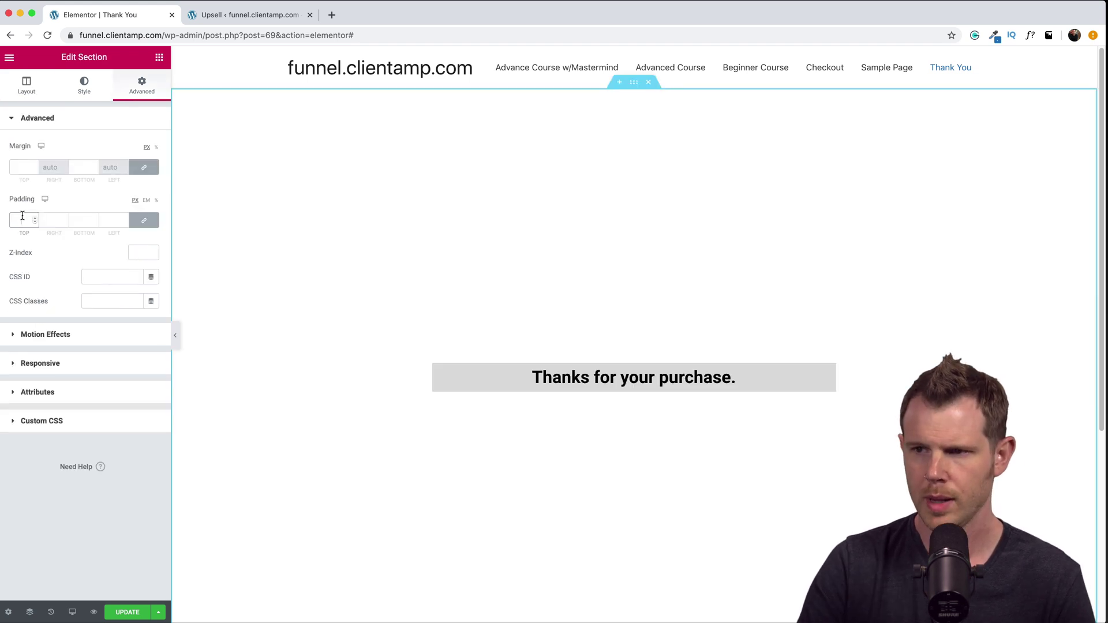
# Set the heading section's padding to 50 px and add a Shortcode widget with [upsell_orders] below the heading
pyautogui.write('50')
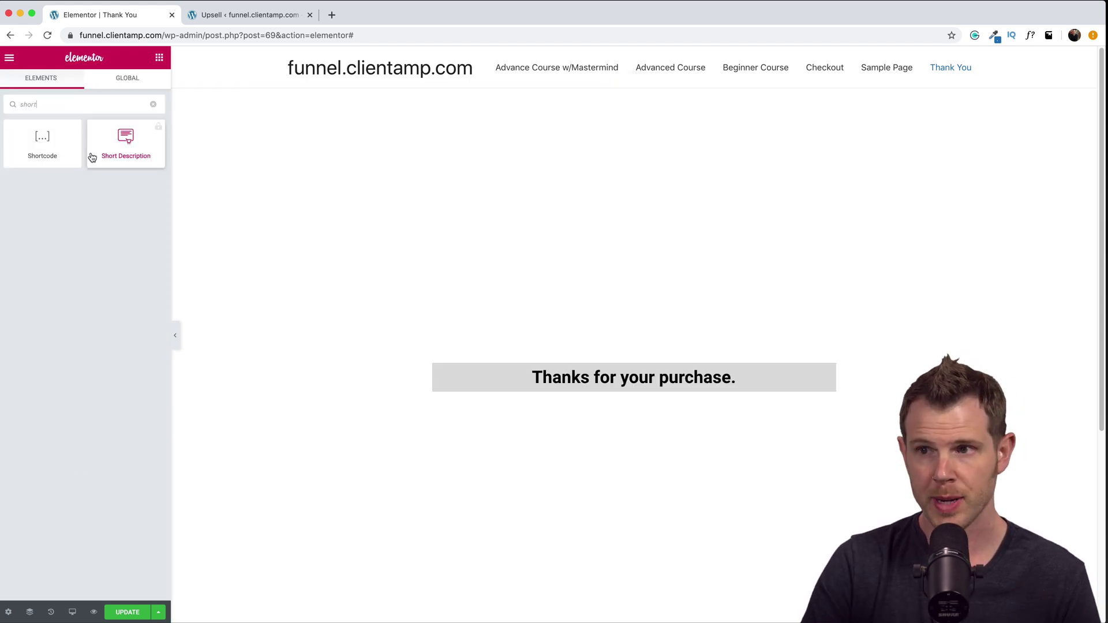
pyautogui.moveTo(58, 144); pyautogui.dragTo(640, 383)
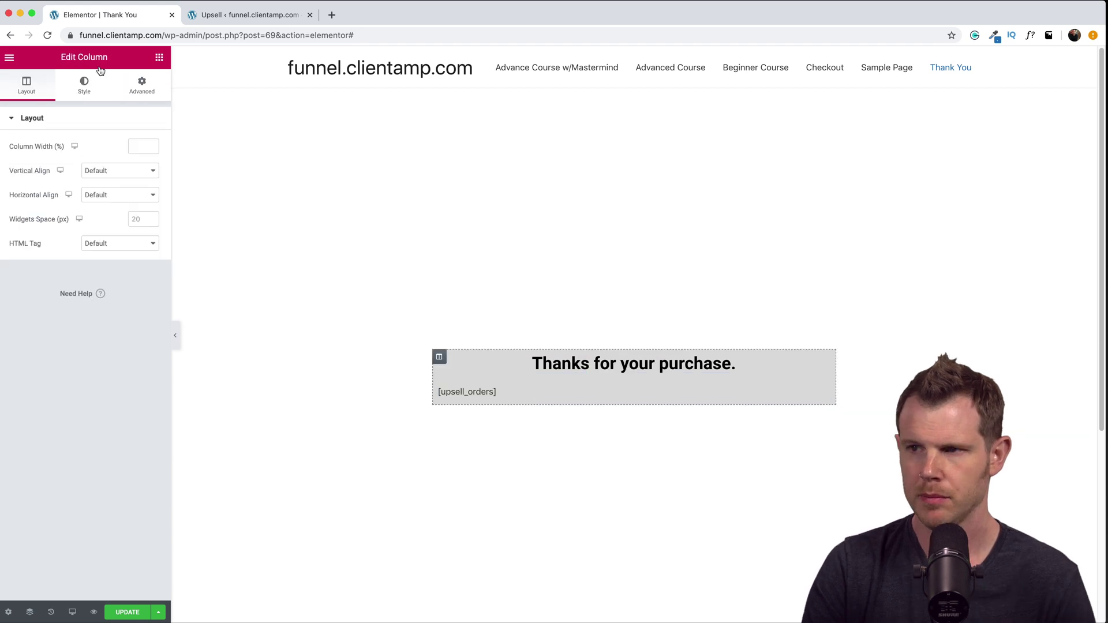
pyautogui.click(140, 86)
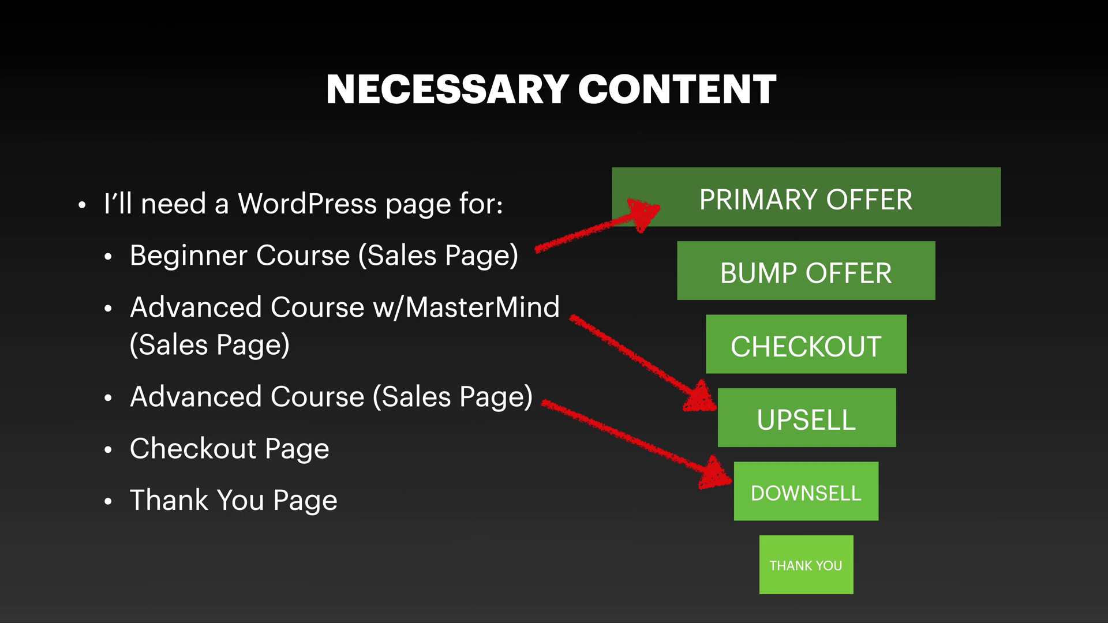
pyautogui.press('Right')
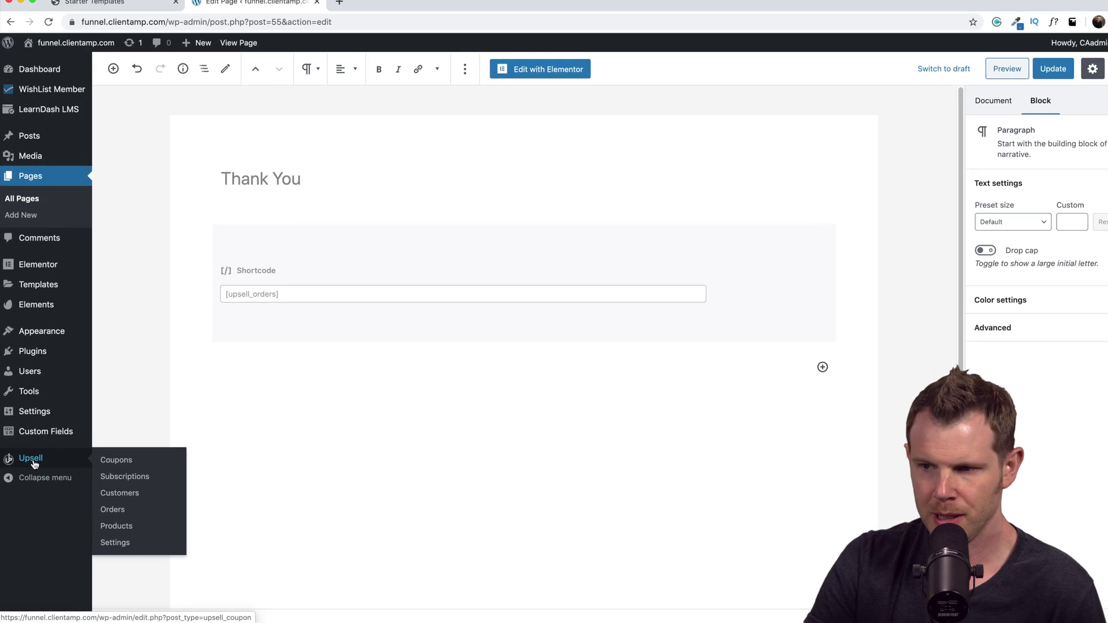
# Create a new Upsell product titled "Beginner Course"
pyautogui.click(166, 495)
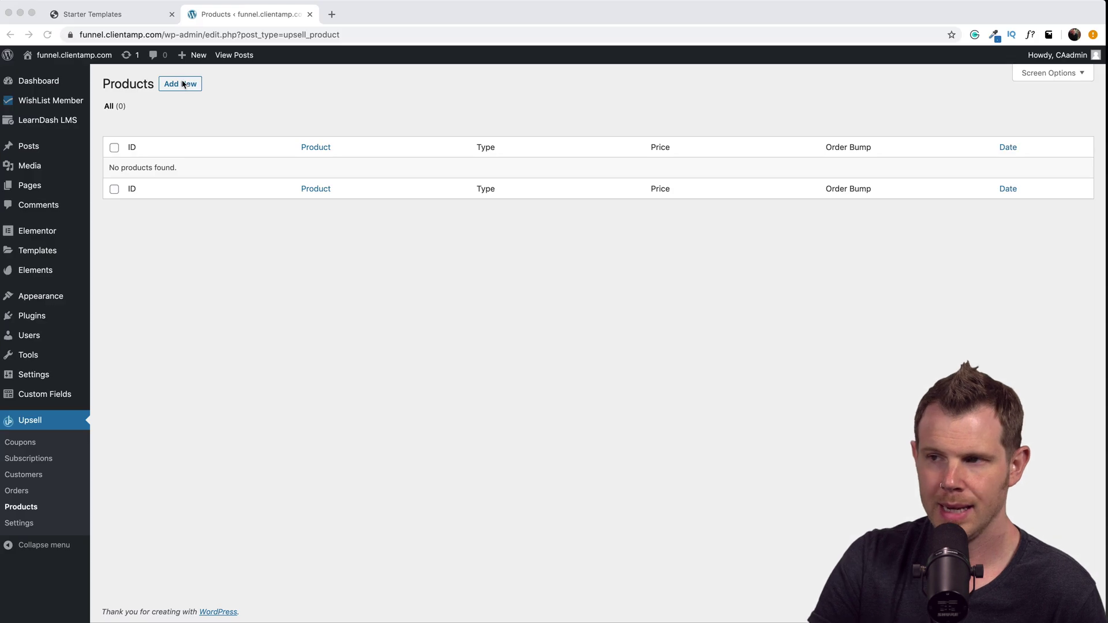
pyautogui.click(181, 82)
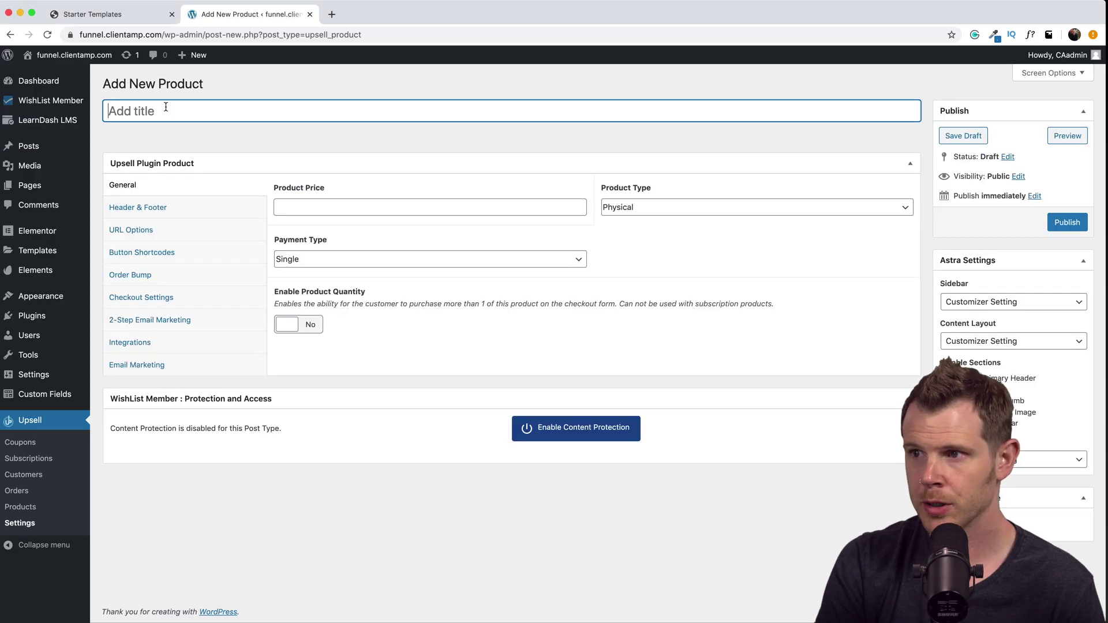
pyautogui.write('Beginner Course')
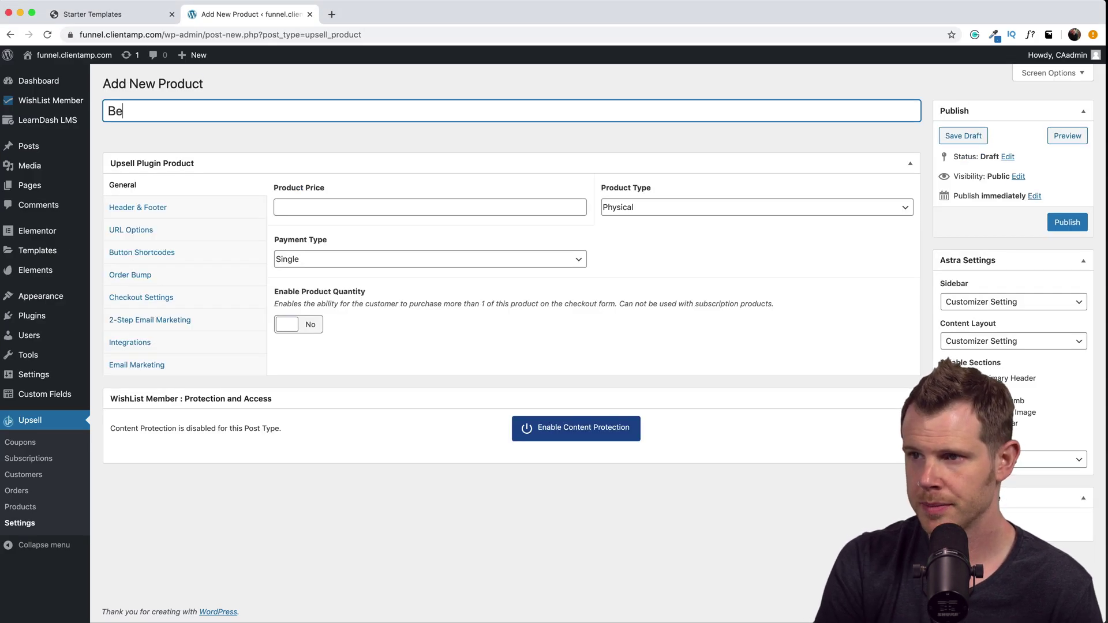
# Set the Beginner Course price to 100, its product type to Digital and its payment type to Single
pyautogui.click(307, 208)
pyautogui.write('100')
pyautogui.click(681, 207)
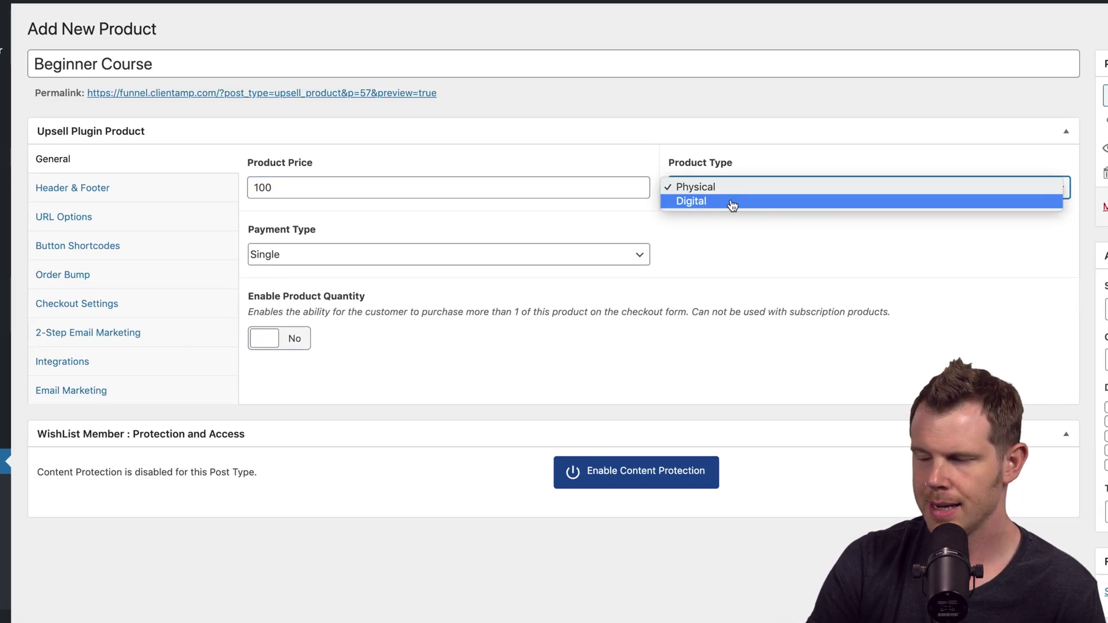
pyautogui.click(732, 205)
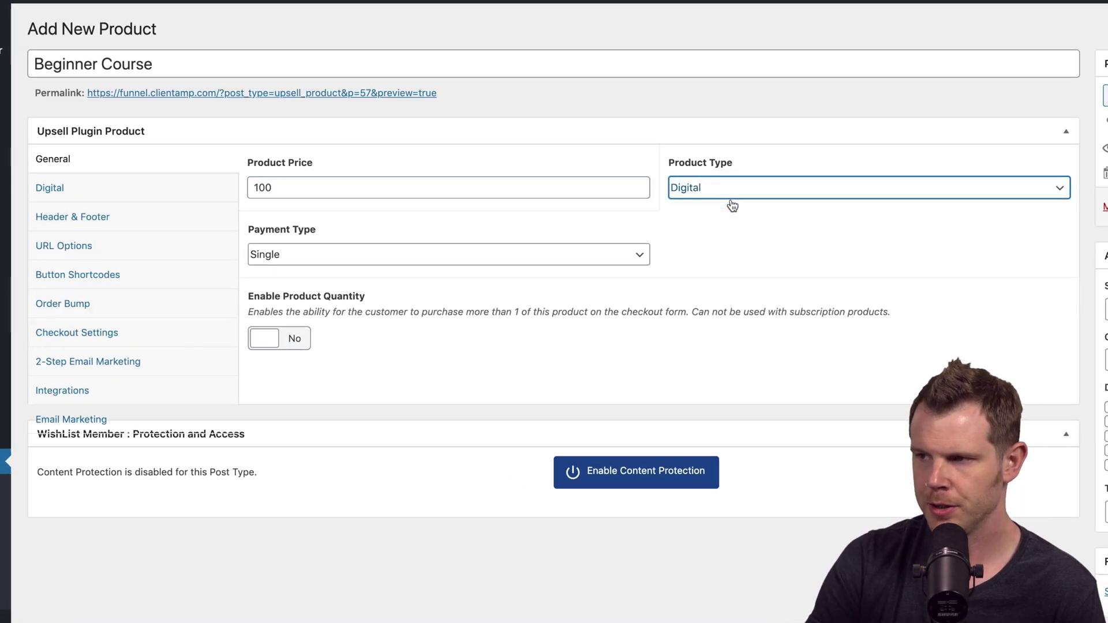
pyautogui.click(321, 254)
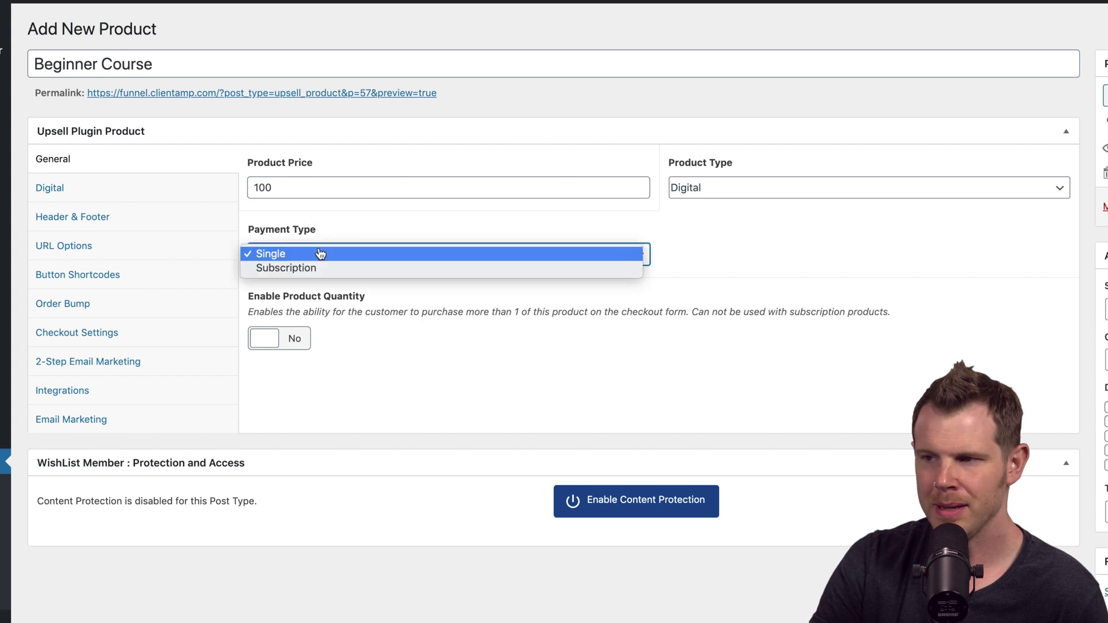
pyautogui.click(316, 251)
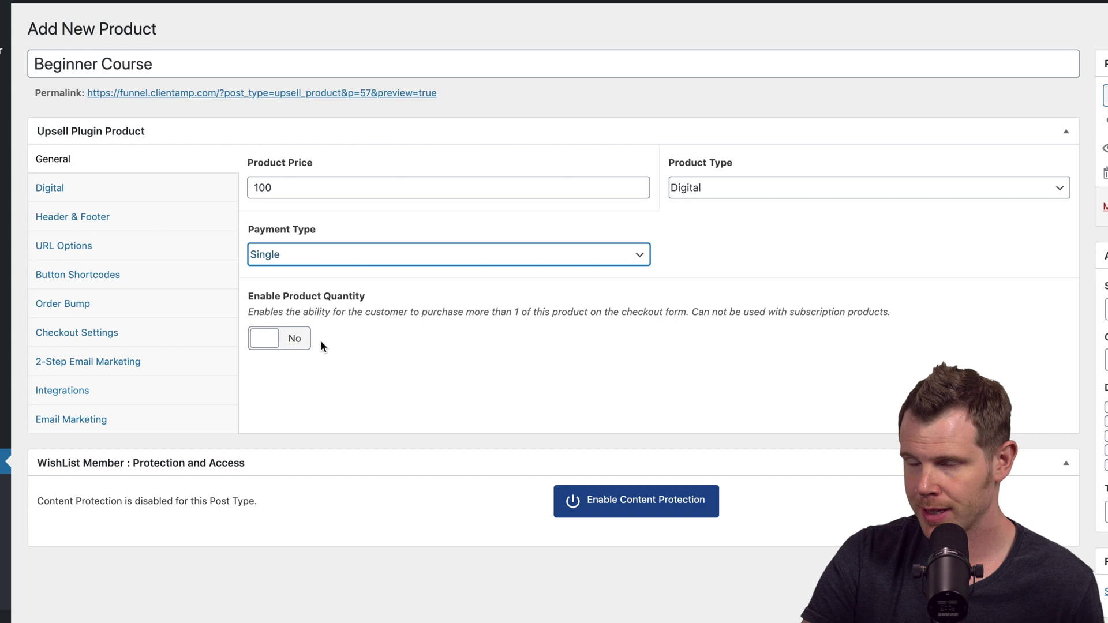
pyautogui.click(46, 224)
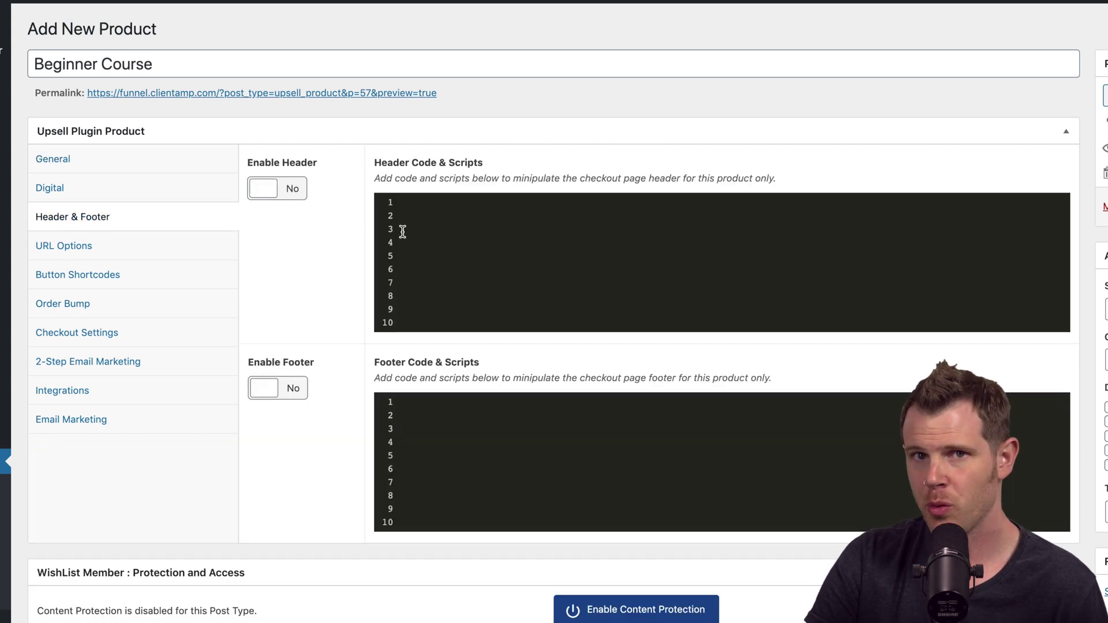
pyautogui.click(105, 246)
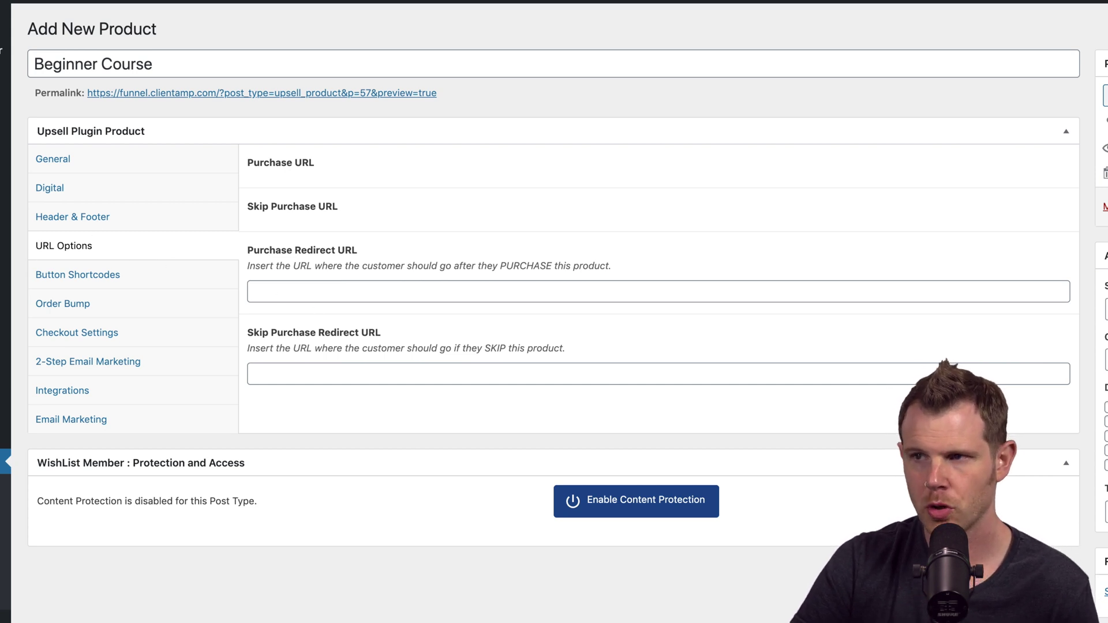
pyautogui.click(286, 291)
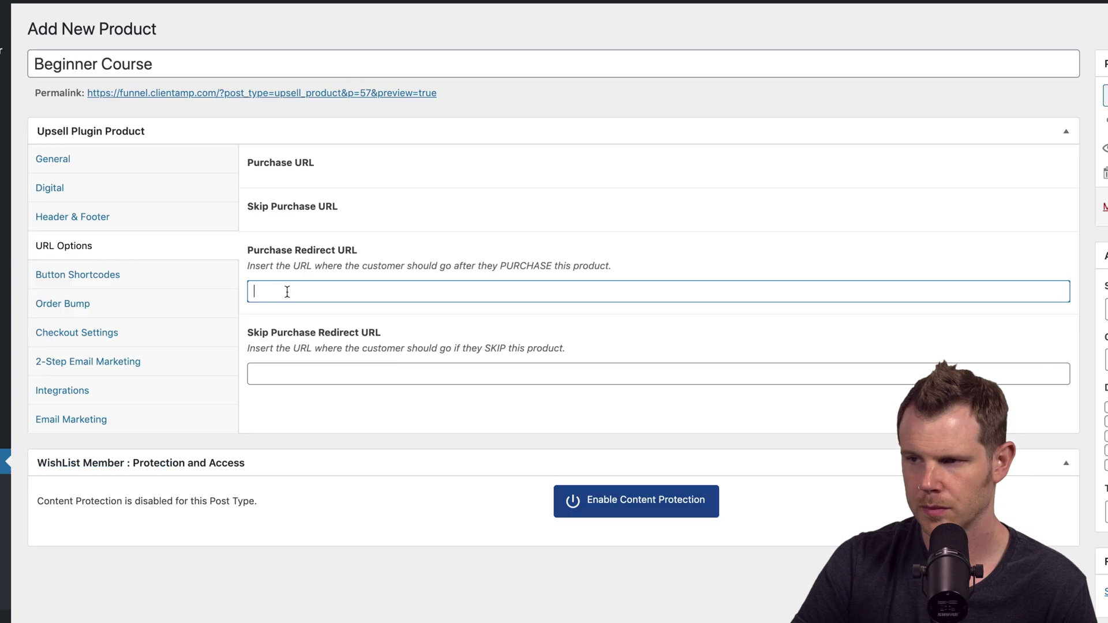
pyautogui.write('https://funnel.clientamp.com/advance-course-oto/')
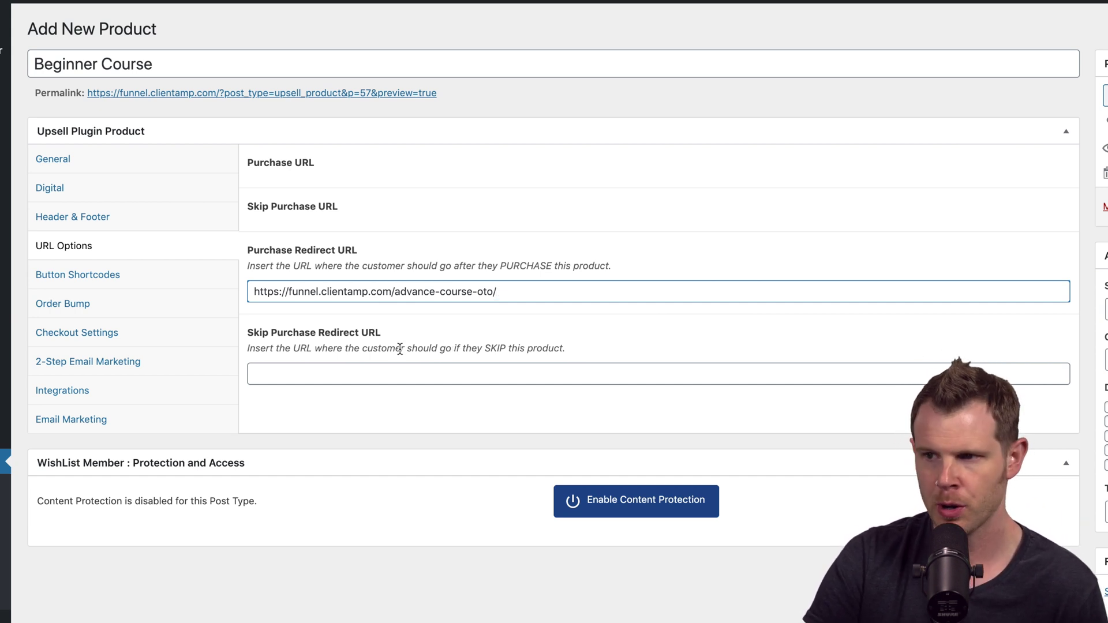
# Link the product to the Beginner LearnDash course and enable account creation during checkout
pyautogui.click(108, 306)
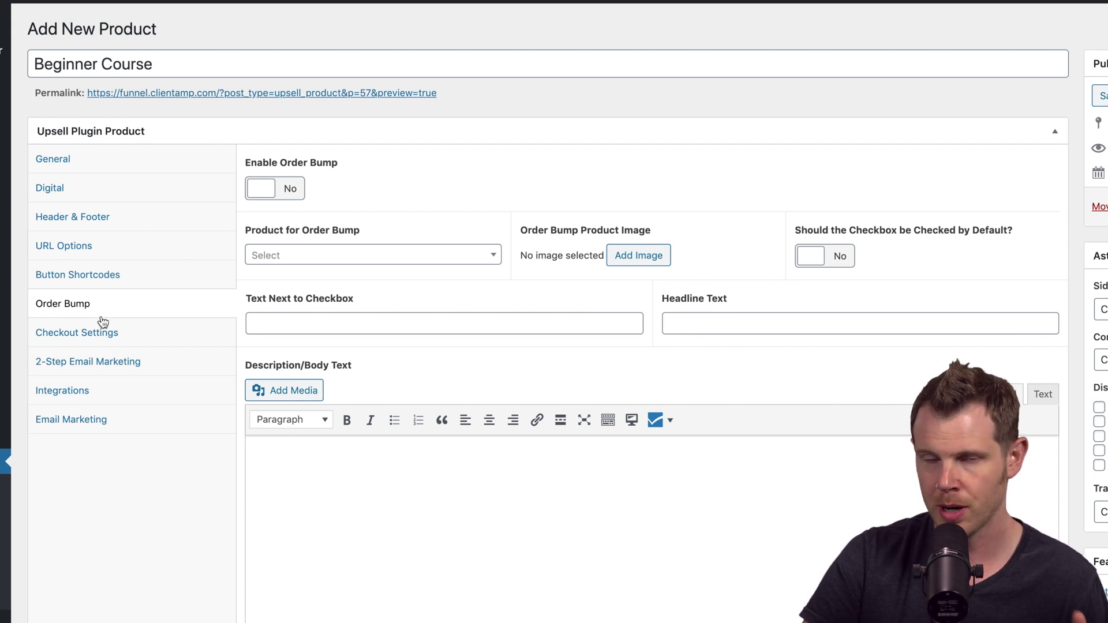
pyautogui.click(57, 392)
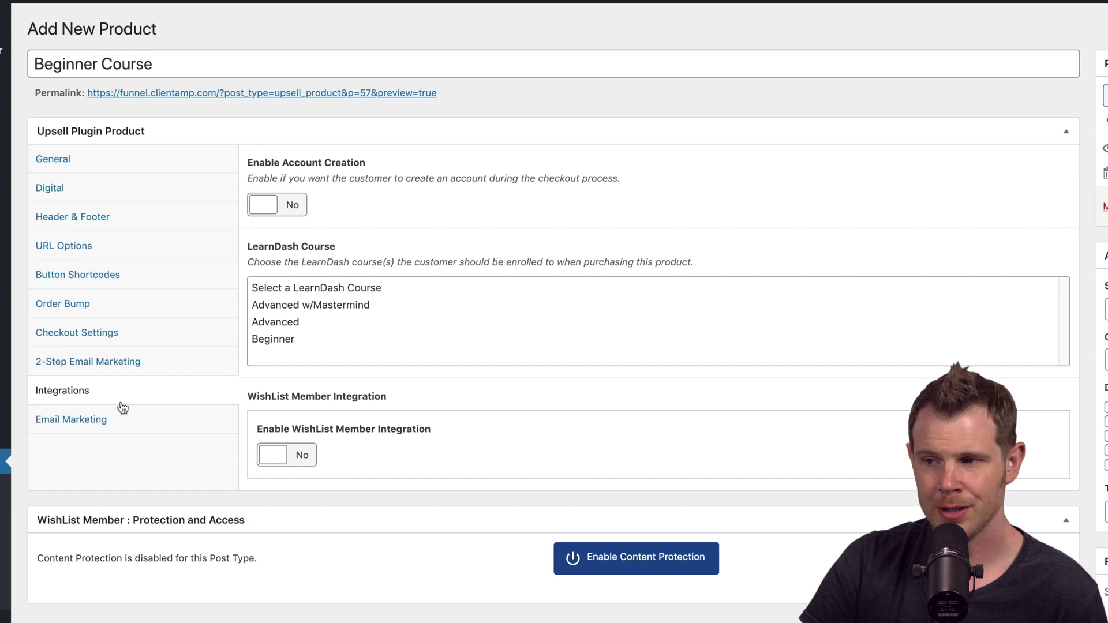
pyautogui.click(273, 342)
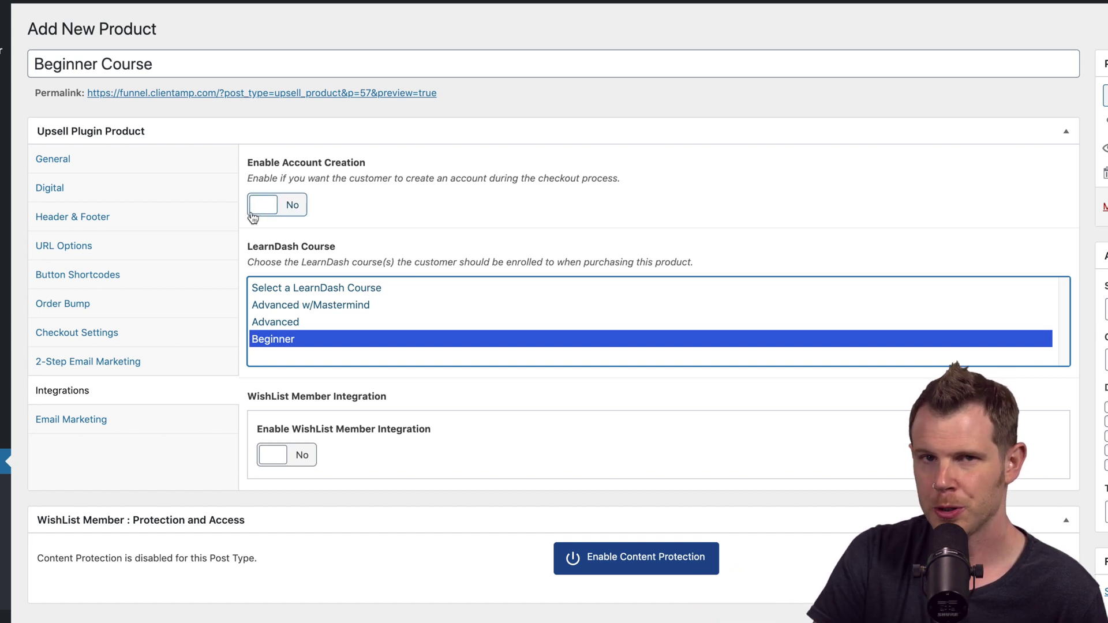
pyautogui.click(280, 206)
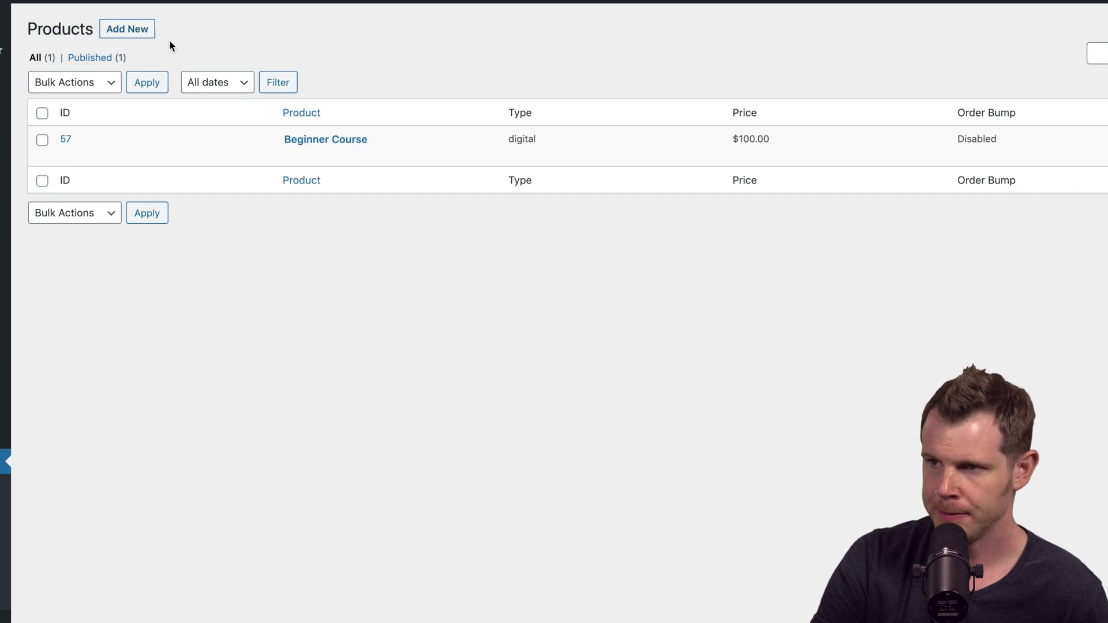
# Create another product titled "Audio Offer" with a price of 29 and the product type Digital
pyautogui.write('29')
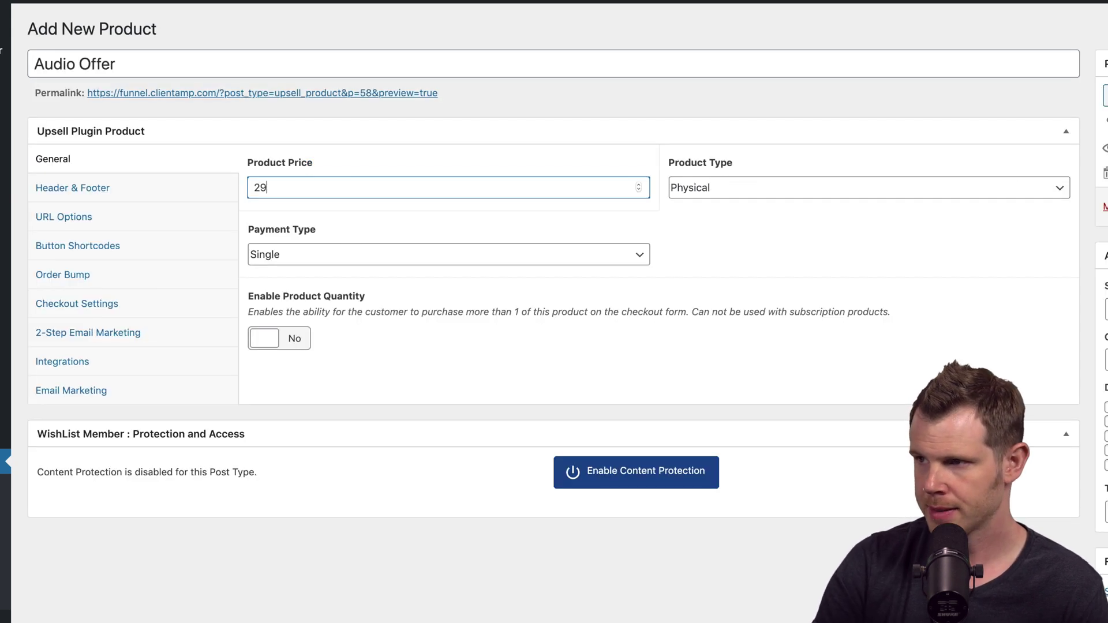
pyautogui.click(718, 187)
pyautogui.click(718, 201)
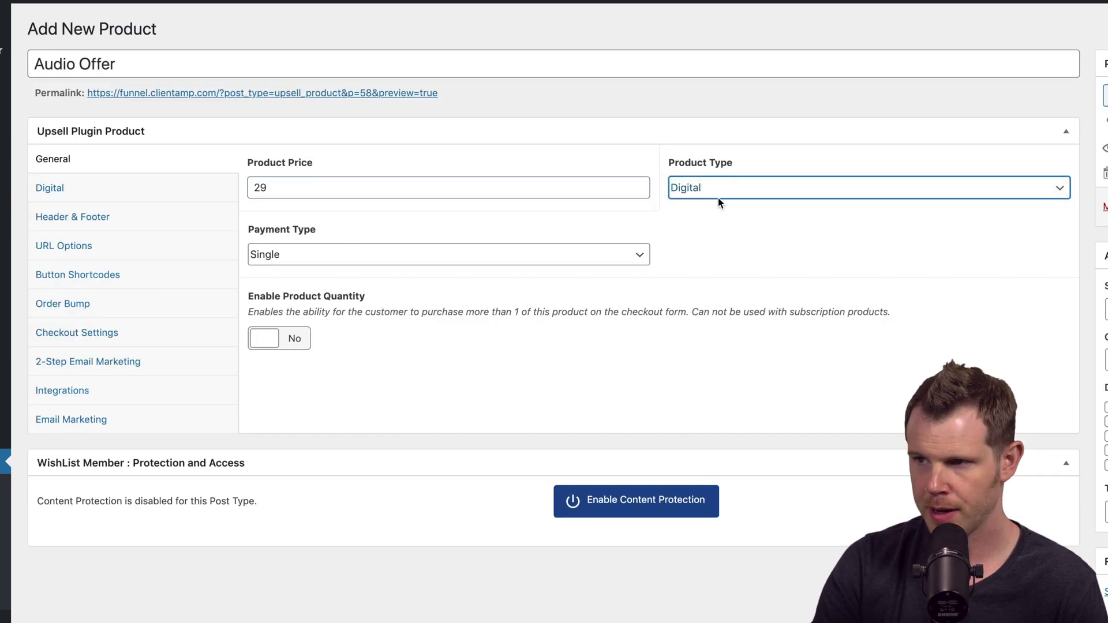
# Add a downloadable file named "Cash Register!" using cash-register.mp3 to the Audio Offer and publish the product
pyautogui.click(72, 190)
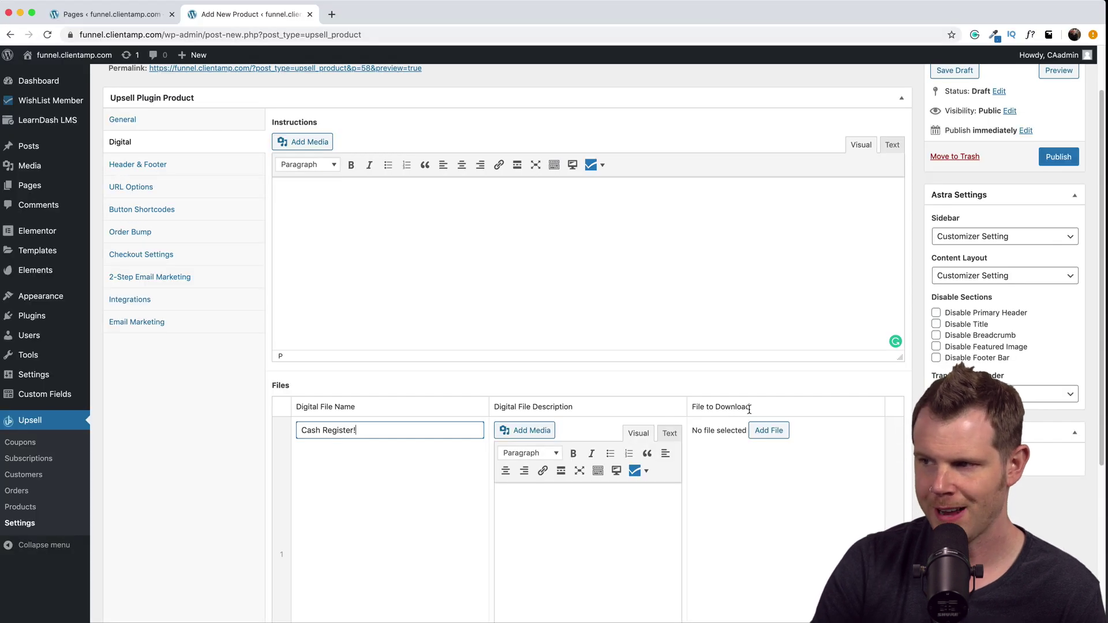
pyautogui.click(768, 430)
pyautogui.click(592, 300)
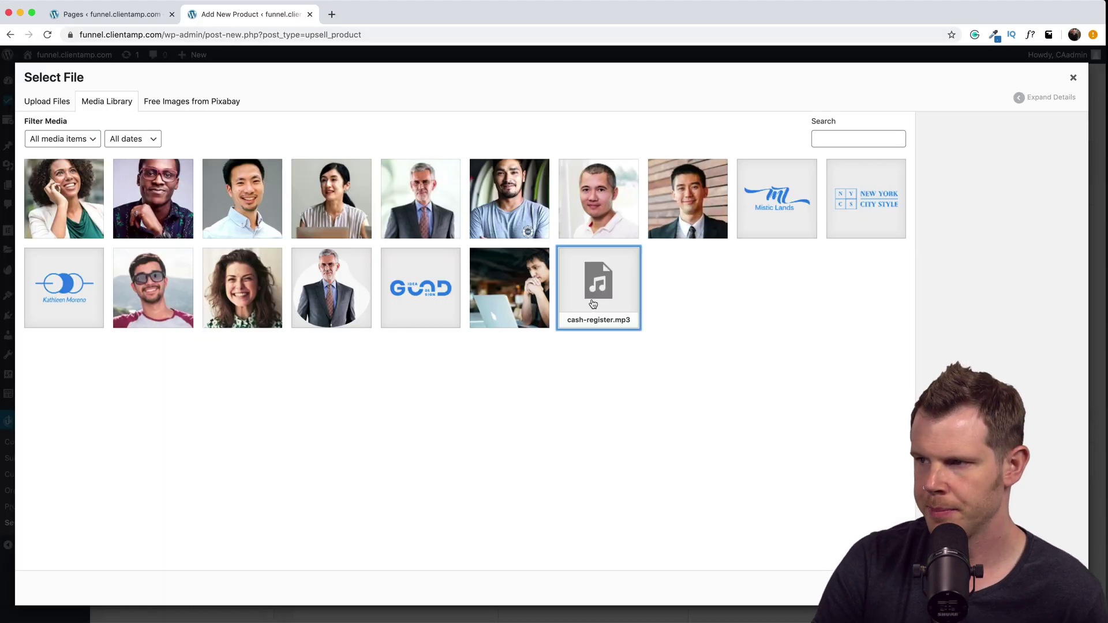
pyautogui.click(1047, 587)
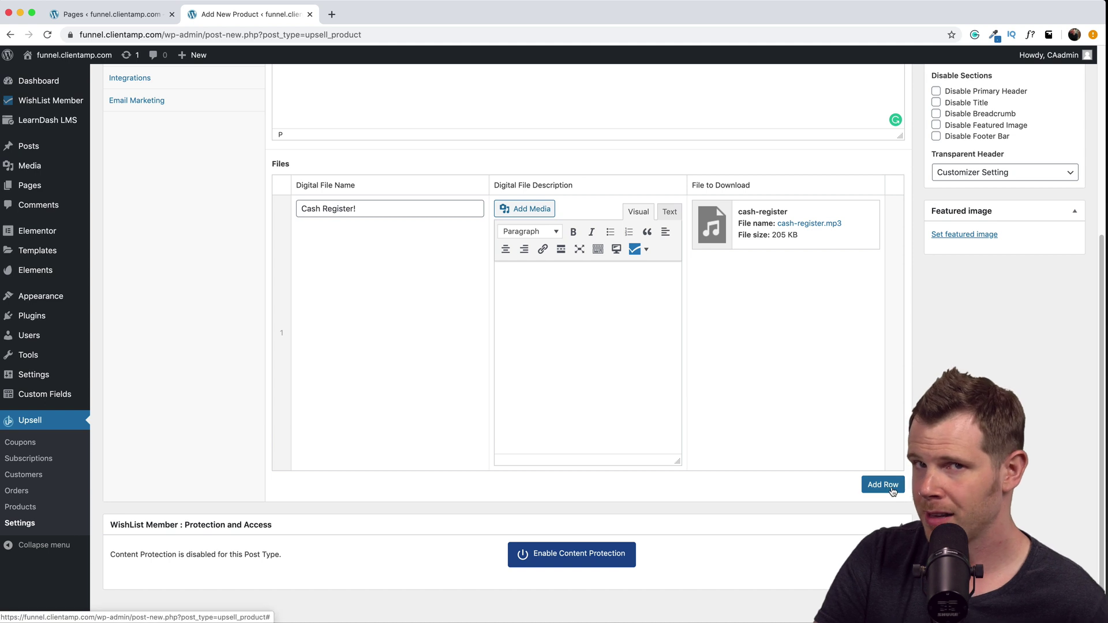
pyautogui.scroll(5, 981, 346)
pyautogui.click(1063, 224)
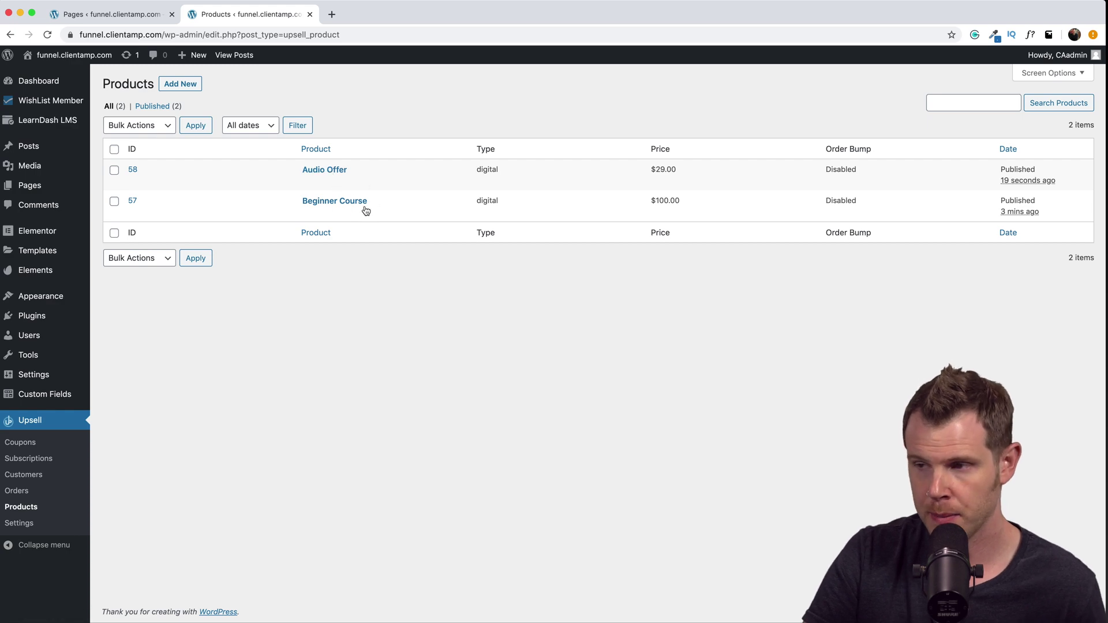
# Choose Audio Offer as the order bump product for the Beginner Course product
pyautogui.click(334, 202)
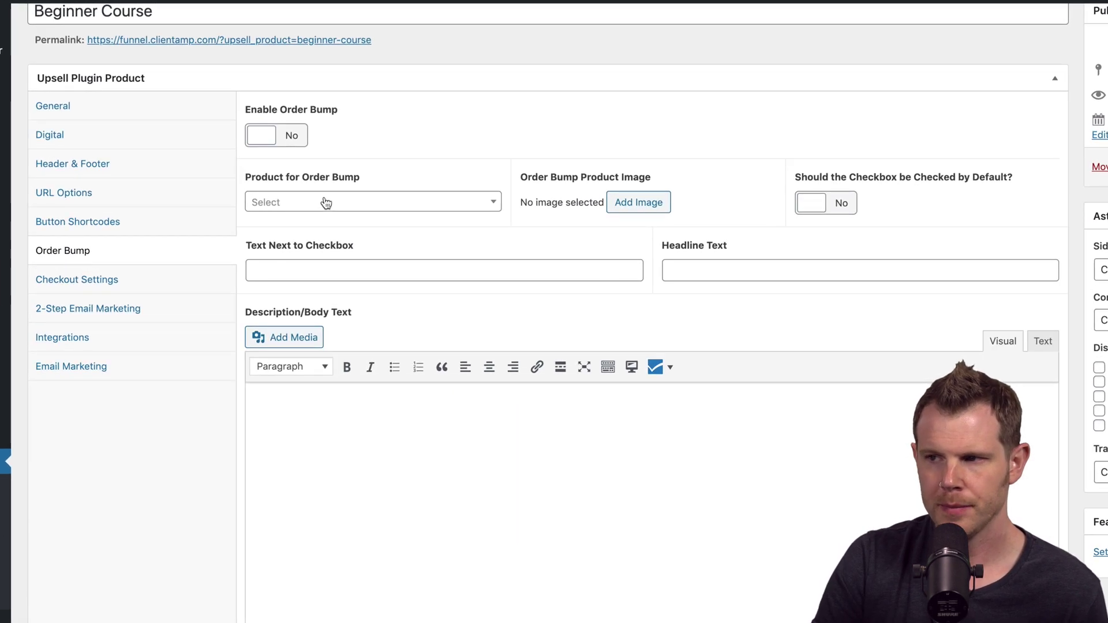
pyautogui.click(326, 202)
pyautogui.click(290, 253)
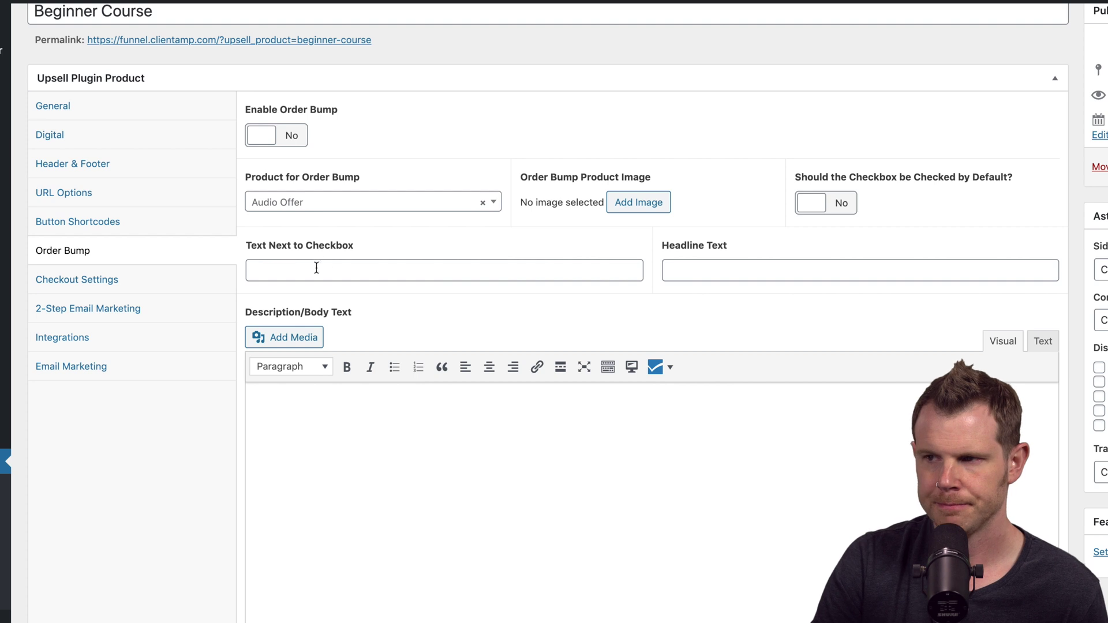
# Set the bump's checkbox text to "Buy this to get more results, with less time and effort!", headline "Special Audio Presentation 50% Off!", and add an image
pyautogui.click(710, 268)
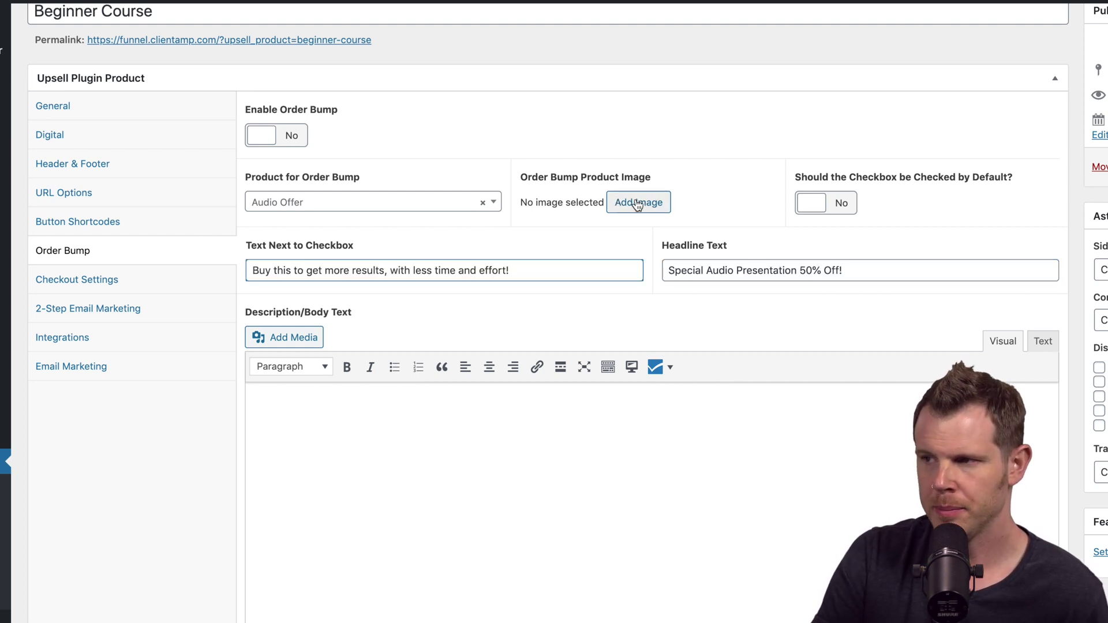
pyautogui.click(637, 203)
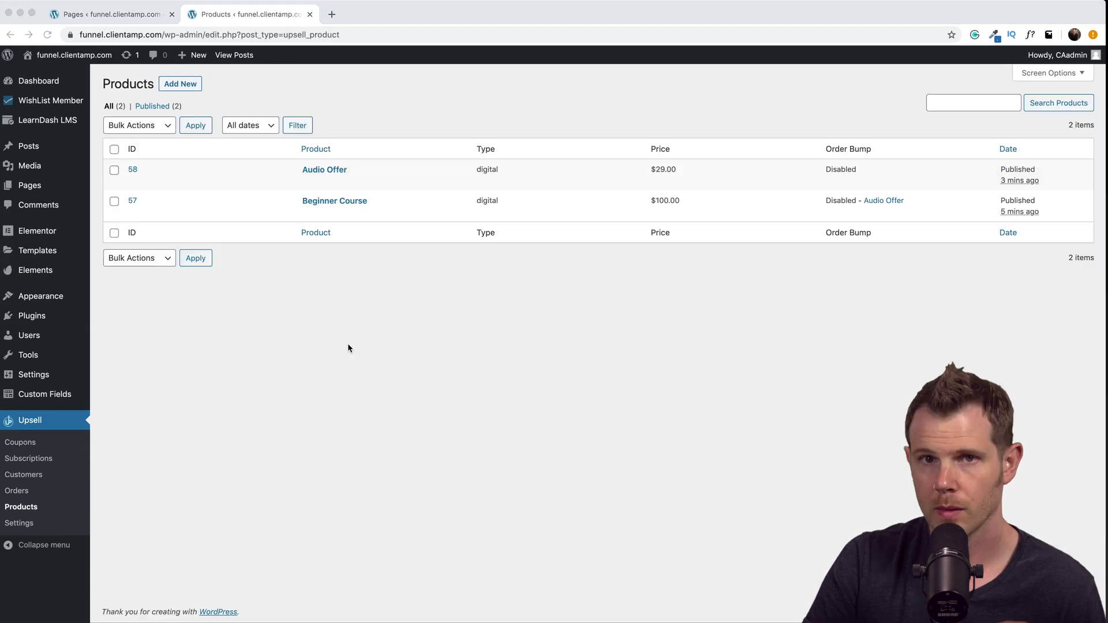
# Enable WishList Member integration for the Audio Offer product with the Audio Purchase membership level and update the product
pyautogui.click(325, 172)
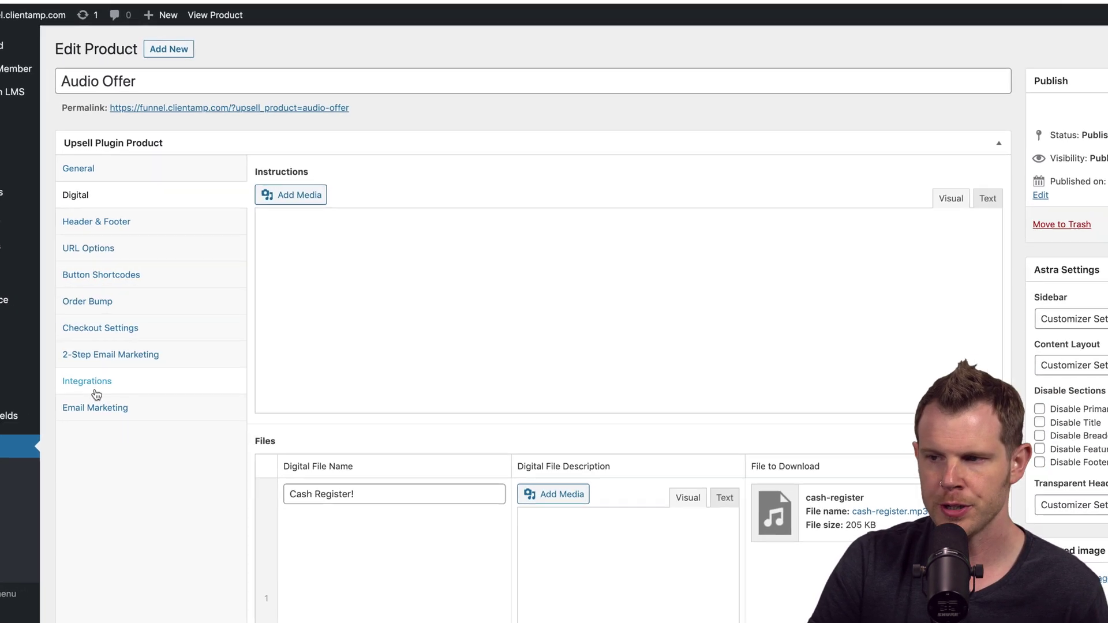
pyautogui.click(134, 365)
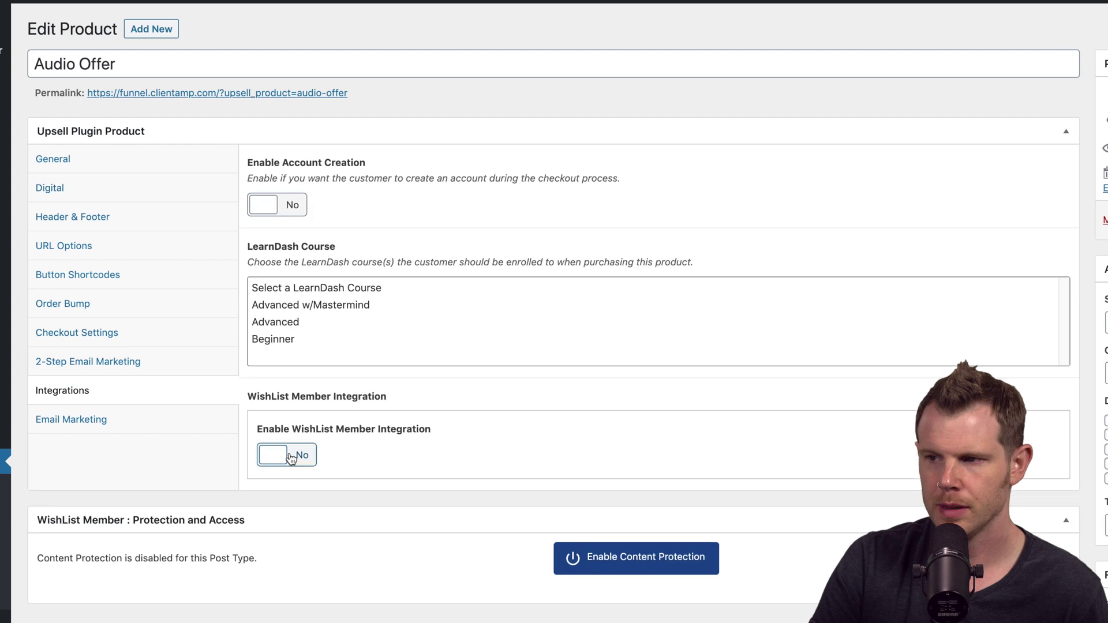
pyautogui.click(292, 457)
pyautogui.click(562, 470)
pyautogui.click(542, 482)
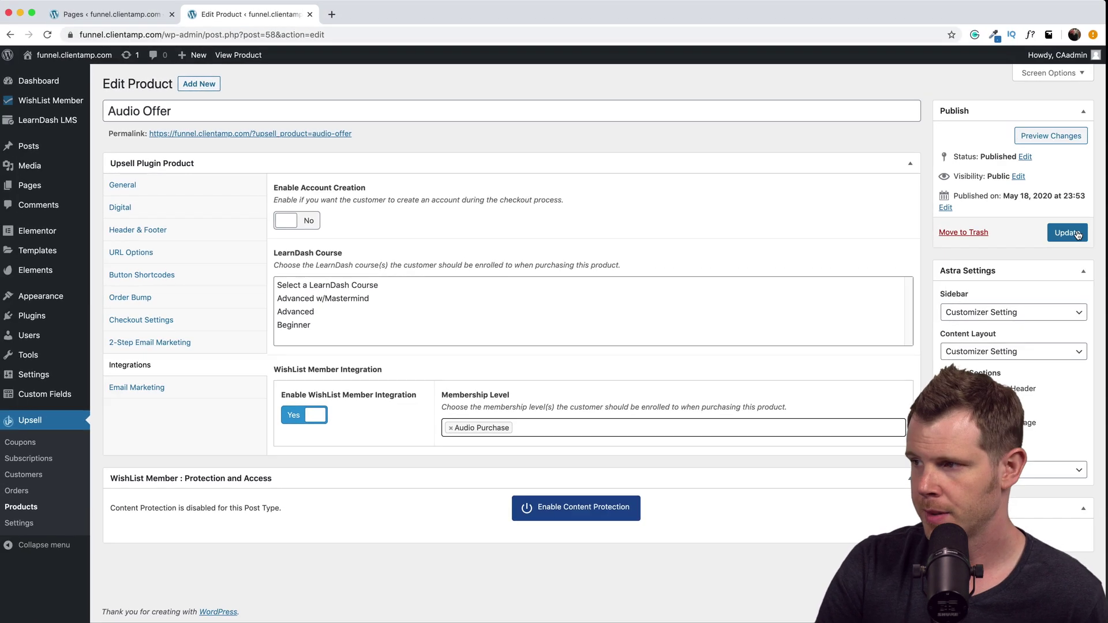
pyautogui.click(1064, 229)
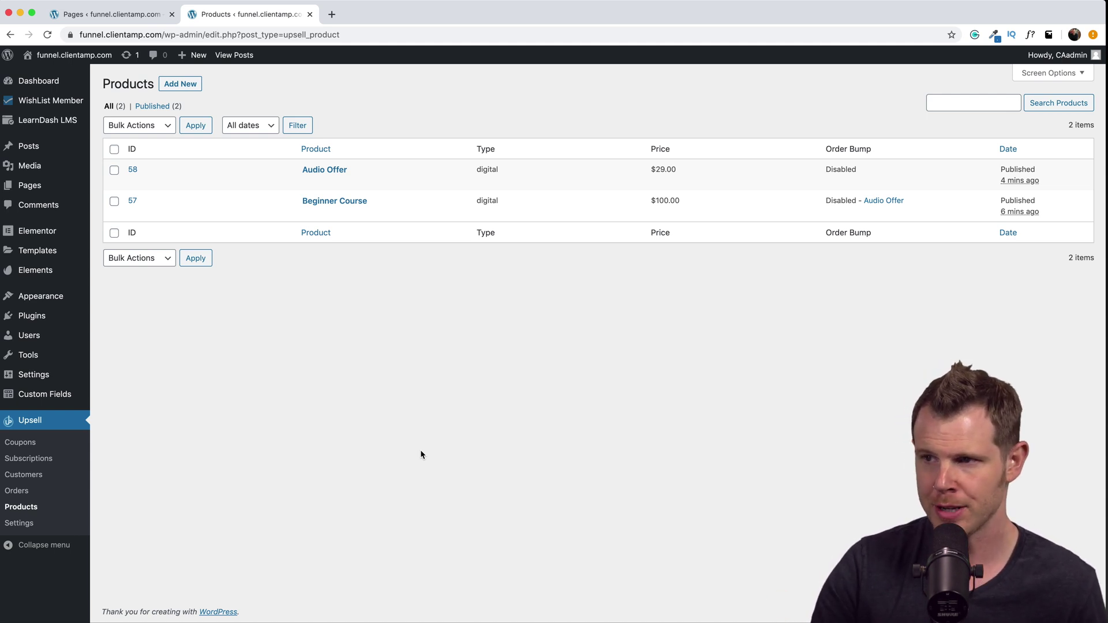
# Create a product titled "Advanced Course w/Mastermind" with a price of 2000 and the product type Digital
pyautogui.click(180, 83)
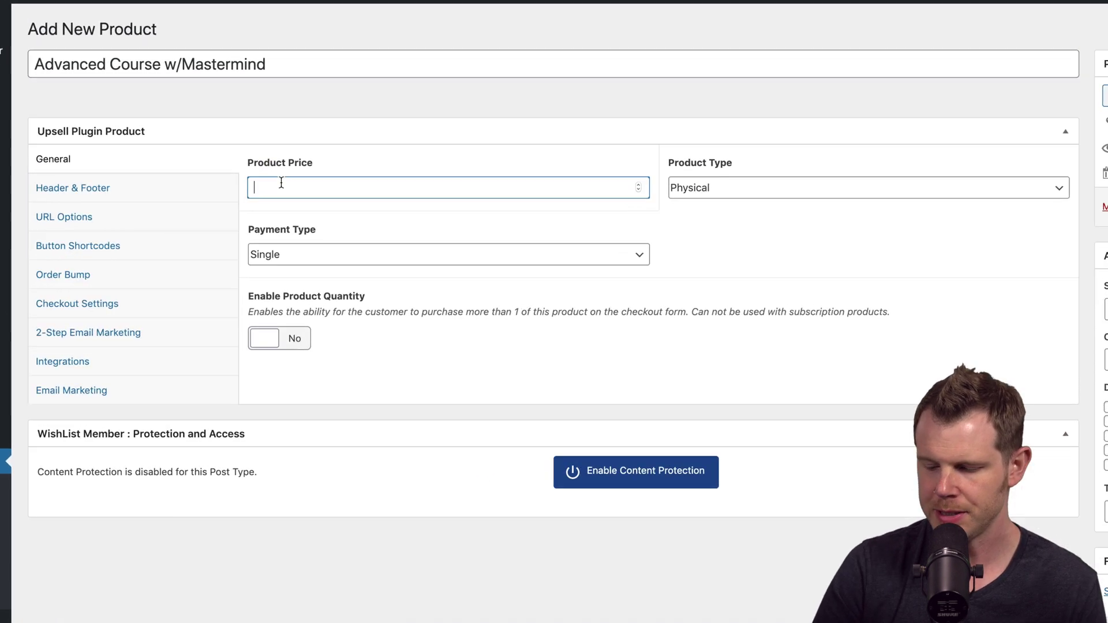
pyautogui.write('2000')
pyautogui.click(862, 188)
pyautogui.click(866, 201)
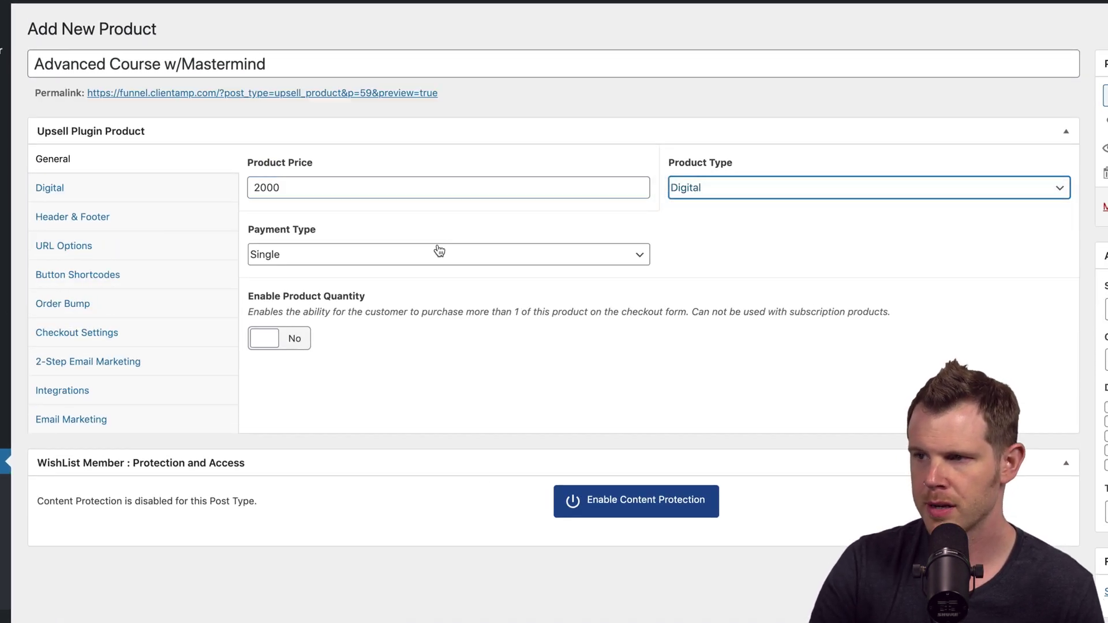
# Make the product's payment type Subscription with Yearly recurring charges
pyautogui.click(408, 255)
pyautogui.click(403, 269)
pyautogui.click(326, 382)
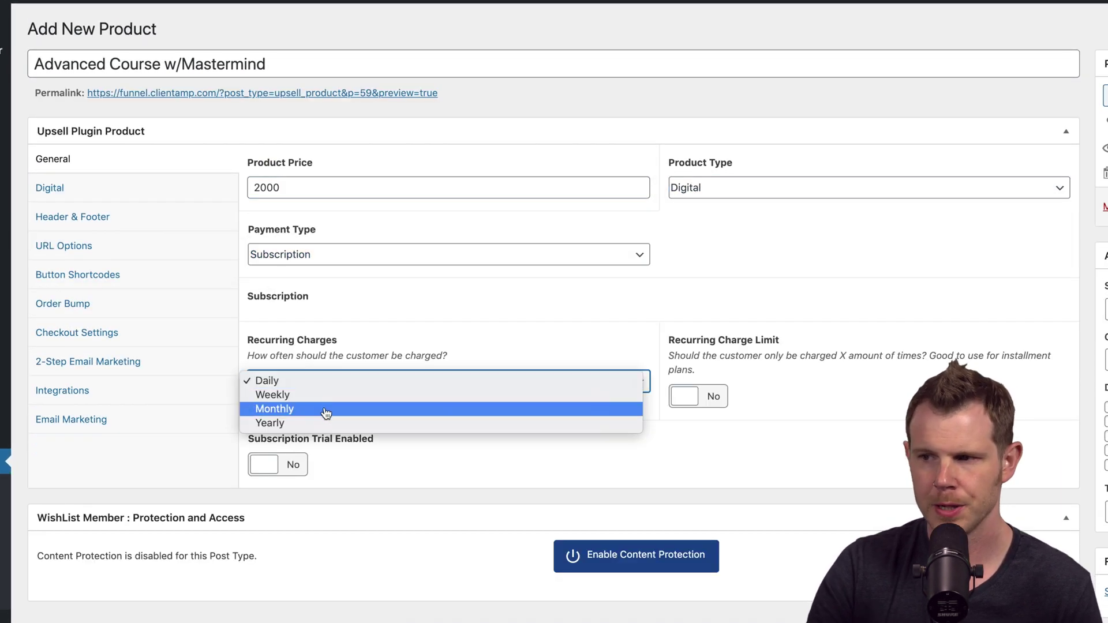
pyautogui.click(327, 424)
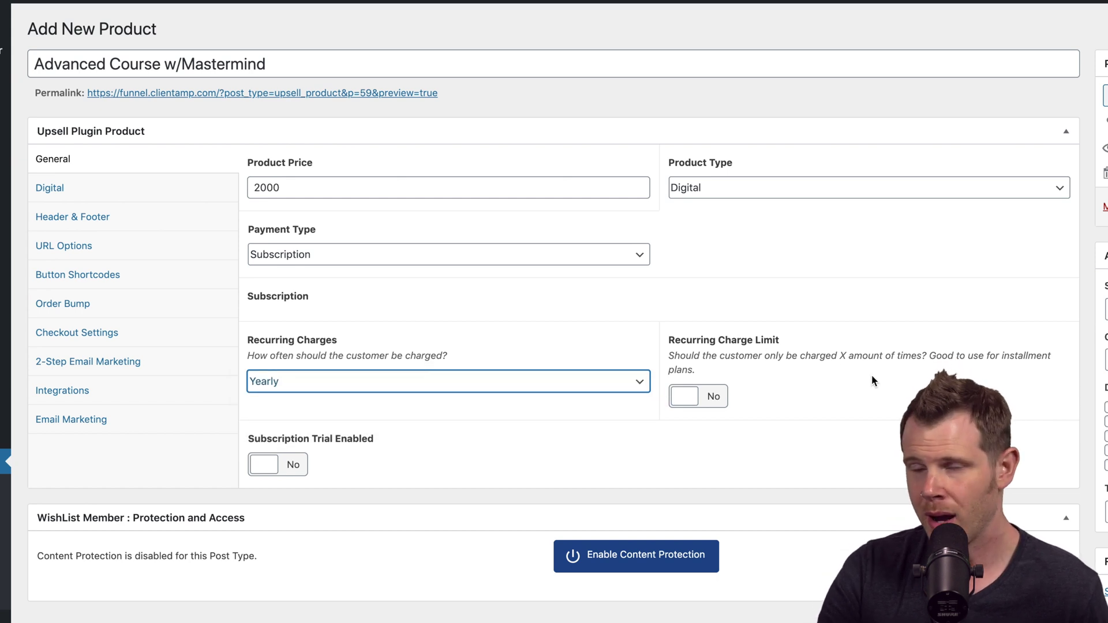
pyautogui.moveTo(667, 340); pyautogui.dragTo(786, 349)
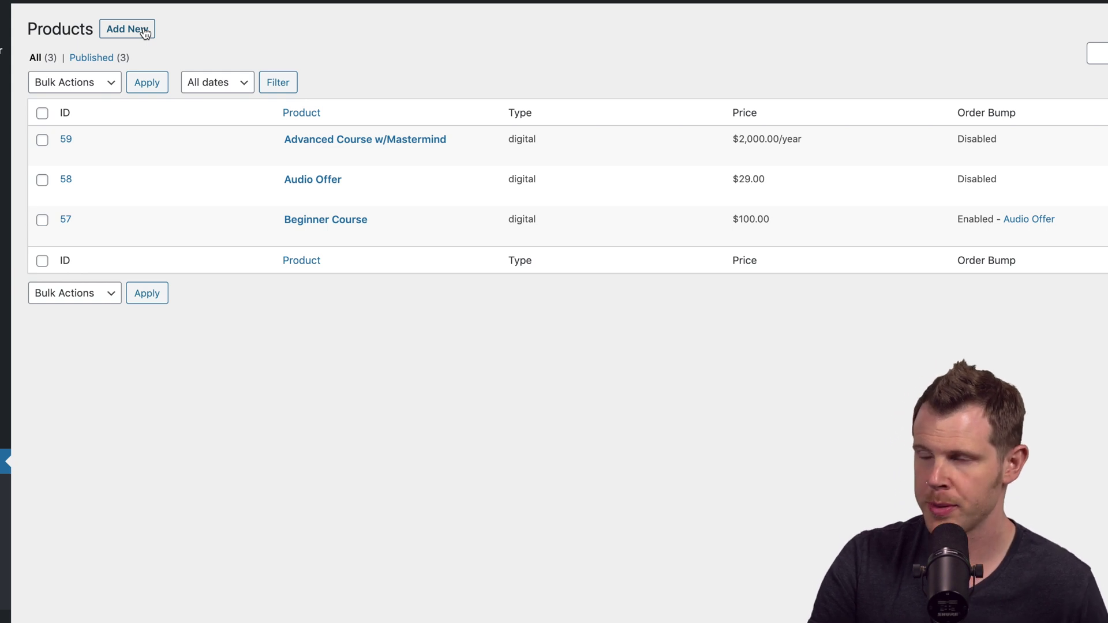
# Create a Digital product titled "Advanced Course" priced at 1000, linked to the Advanced LearnDash course with account creation enabled, and publish it
pyautogui.click(145, 34)
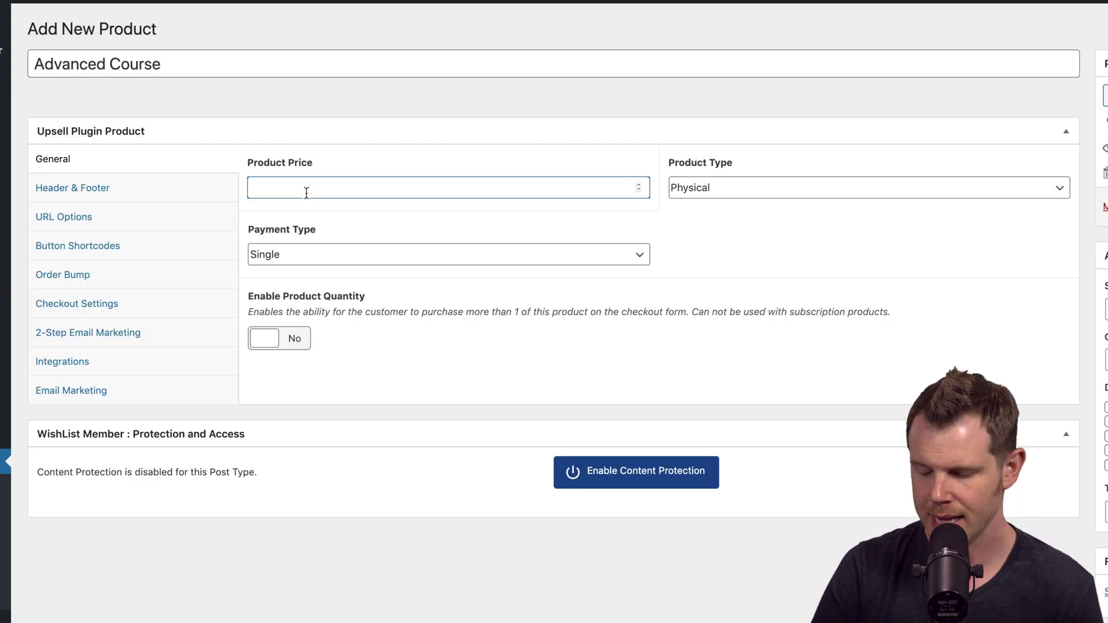
pyautogui.write('1000')
pyautogui.click(935, 156)
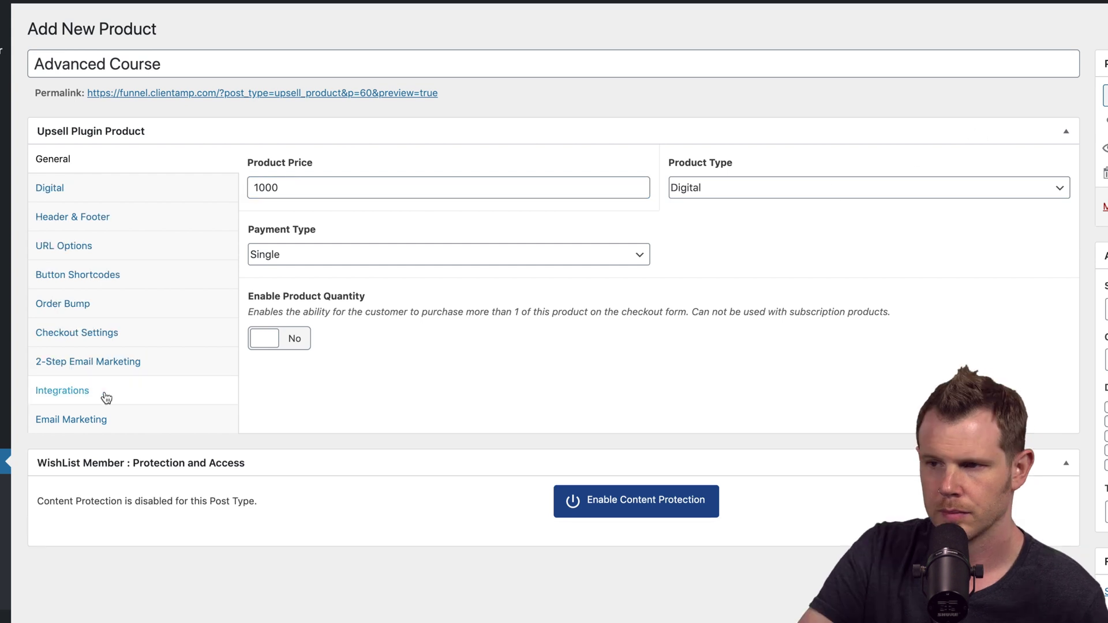
pyautogui.click(104, 393)
pyautogui.click(286, 324)
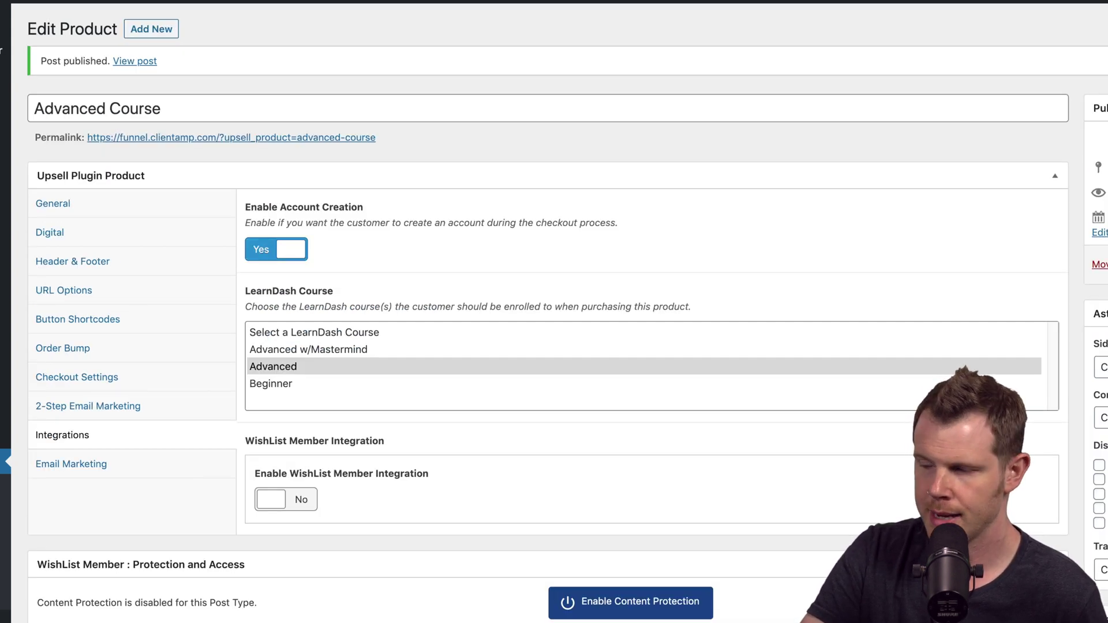
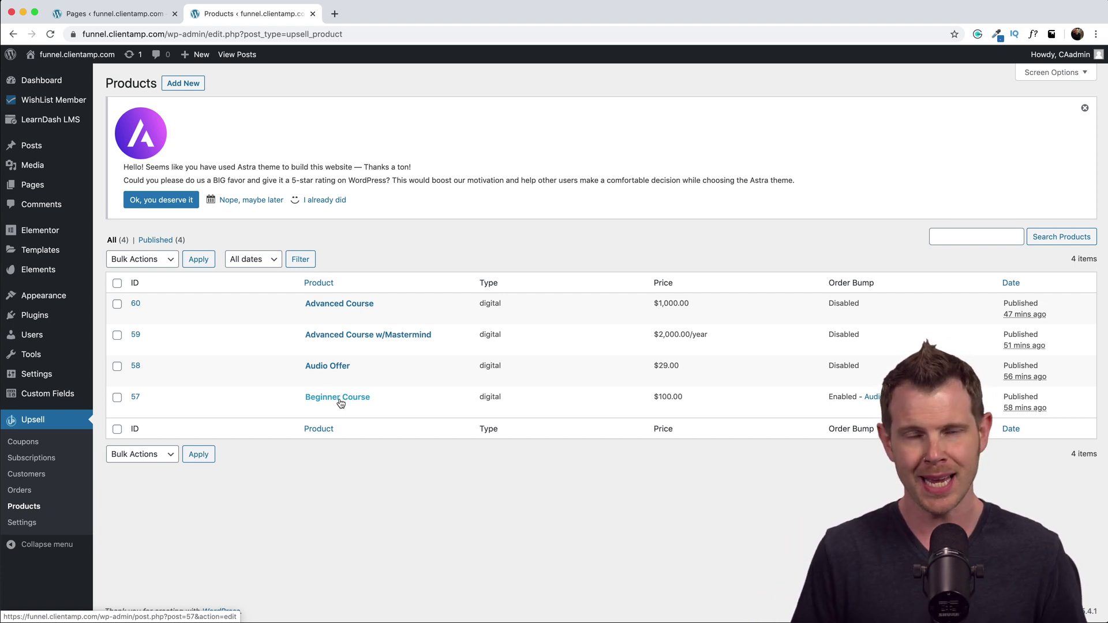
# Link the mastermind upsell page's "GET RICH FROM THIS COURSE" button to the Advanced Course w/Mastermind product's Purchase URL and update the page
pyautogui.click(344, 335)
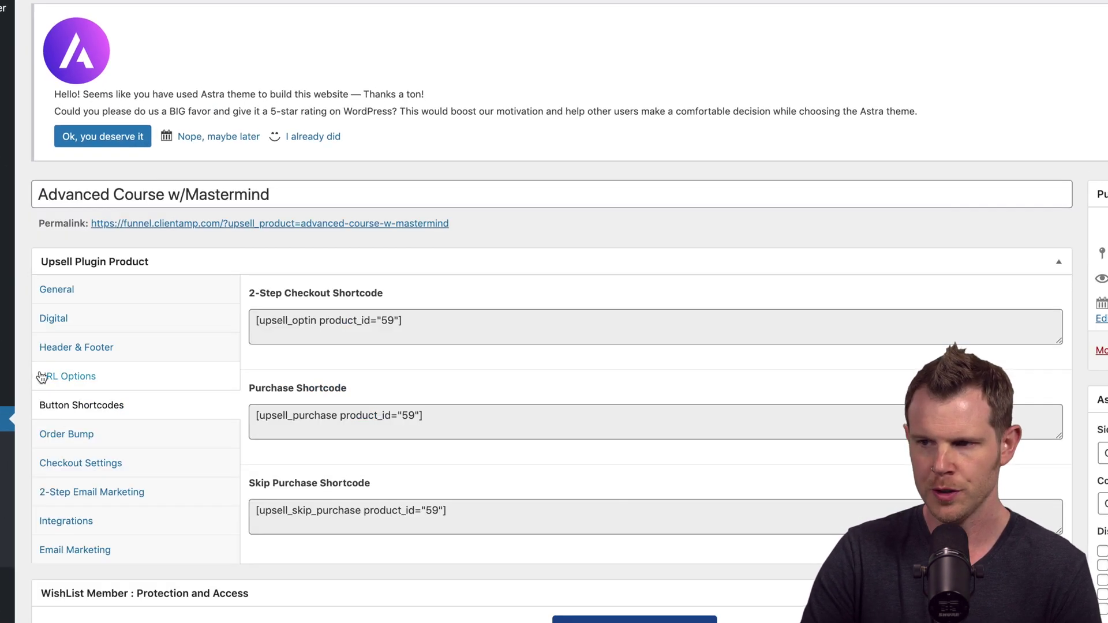
pyautogui.click(48, 377)
pyautogui.tripleClick(582, 321)
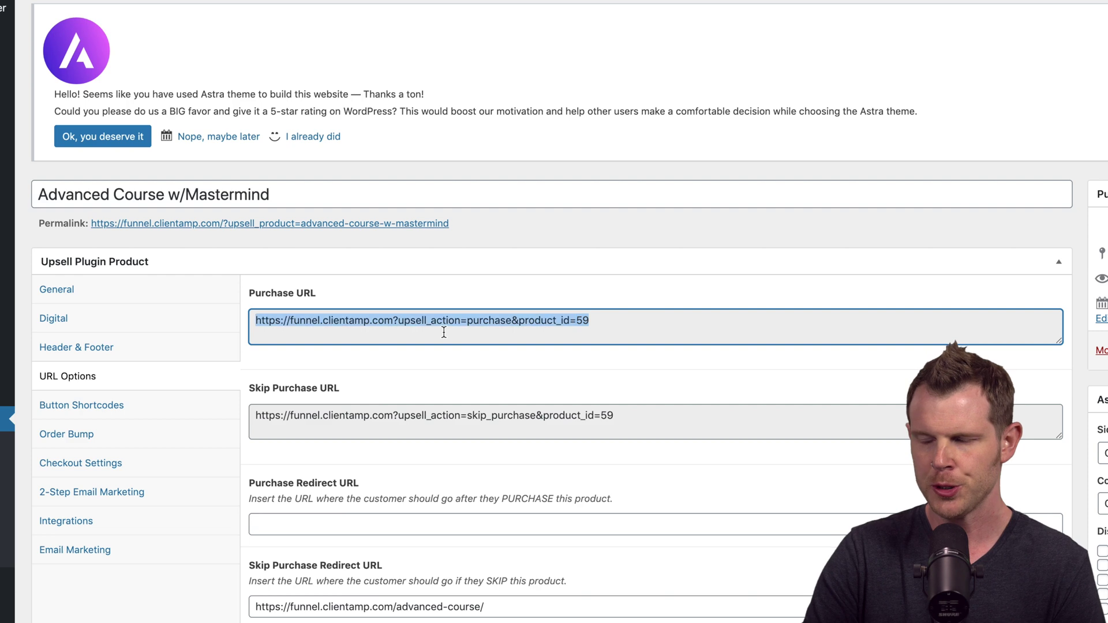
pyautogui.hotkey('ctrl', 'shift', 'Tab')
pyautogui.click(286, 319)
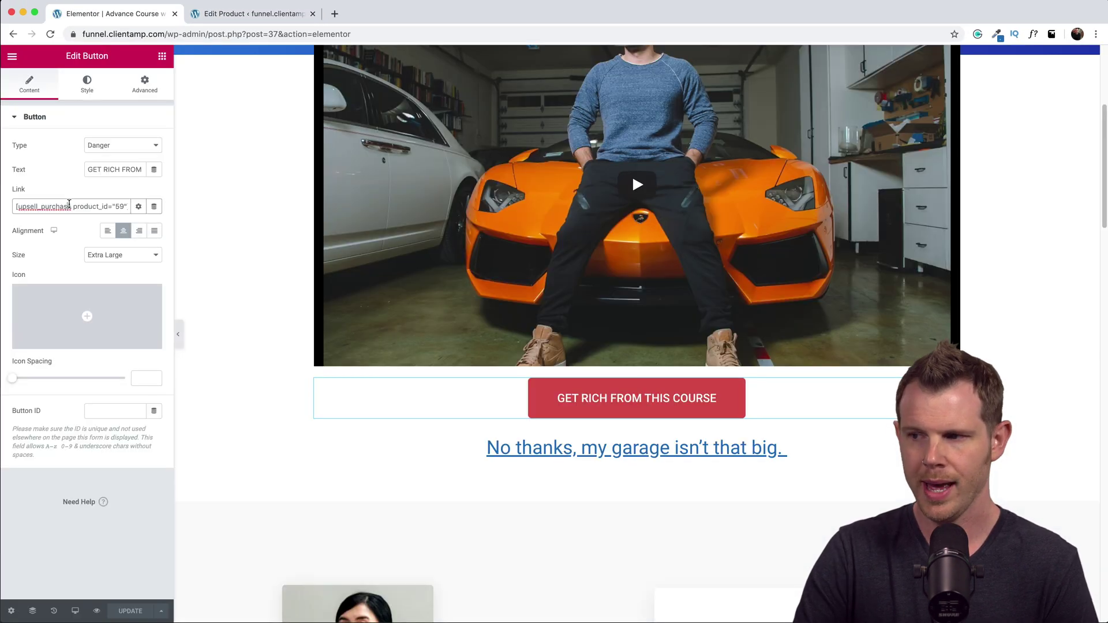
pyautogui.tripleClick(68, 206)
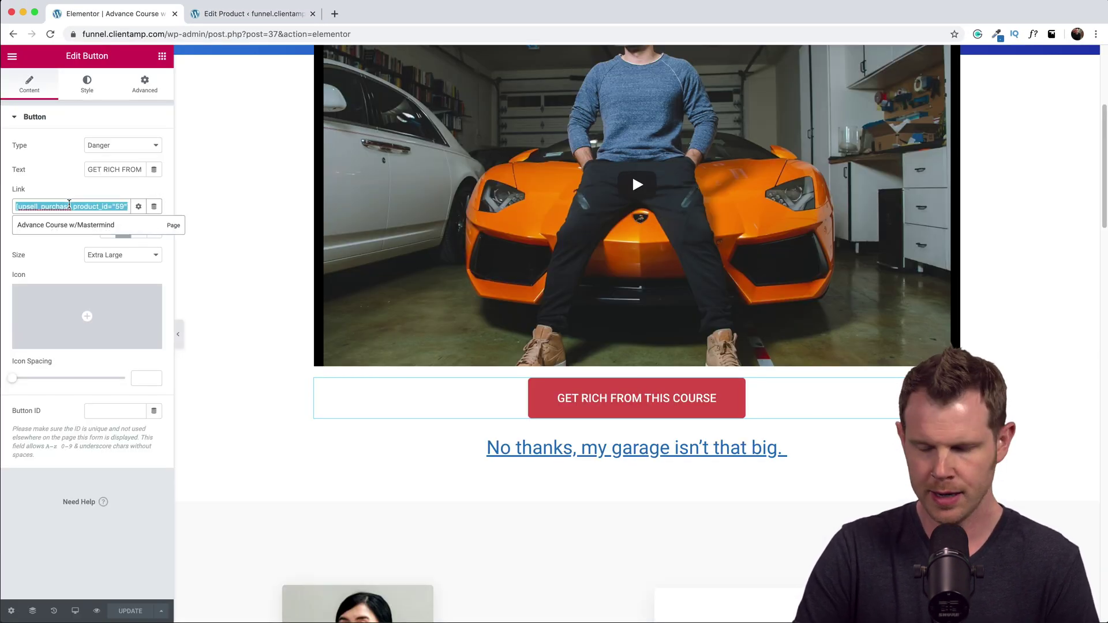
pyautogui.hotkey('ctrl', 'v')
pyautogui.click(113, 613)
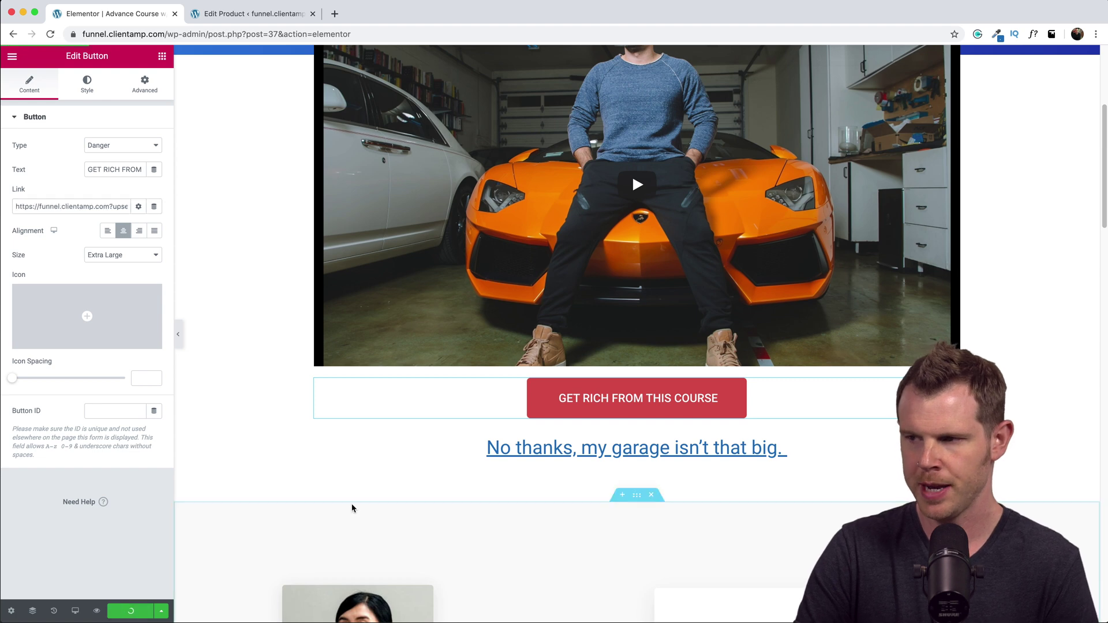
# Link the text "No thanks, my garage isn't that big." to the Advanced Course w/Mastermind product's Skip Purchase URL
pyautogui.hotkey('ctrl', 'Tab')
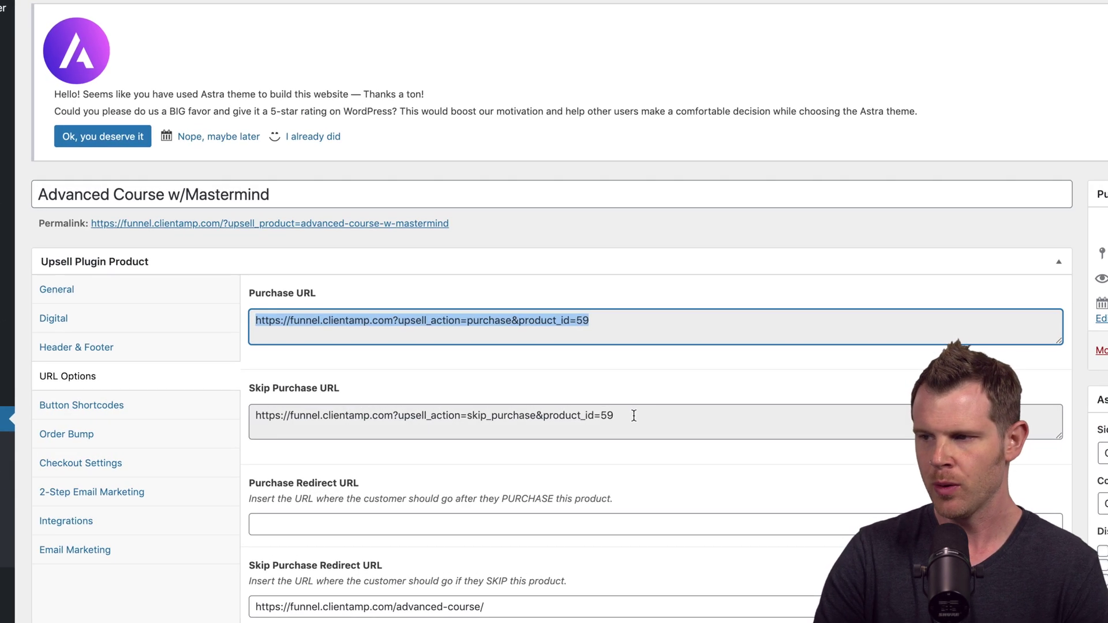
pyautogui.moveTo(571, 416); pyautogui.dragTo(256, 412)
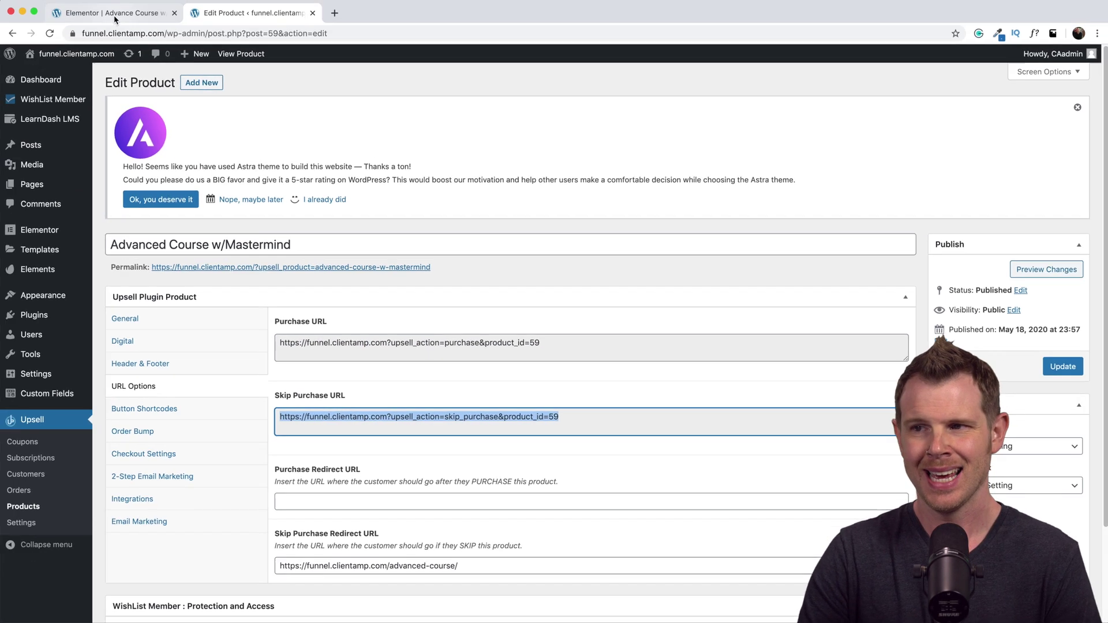
pyautogui.click(116, 13)
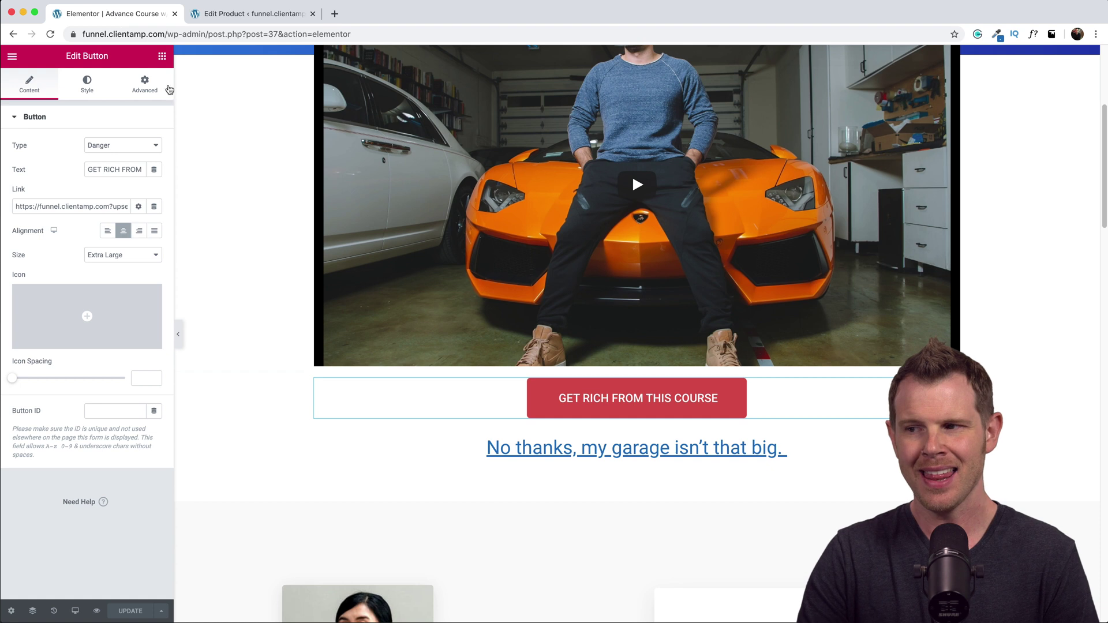
pyautogui.click(821, 457)
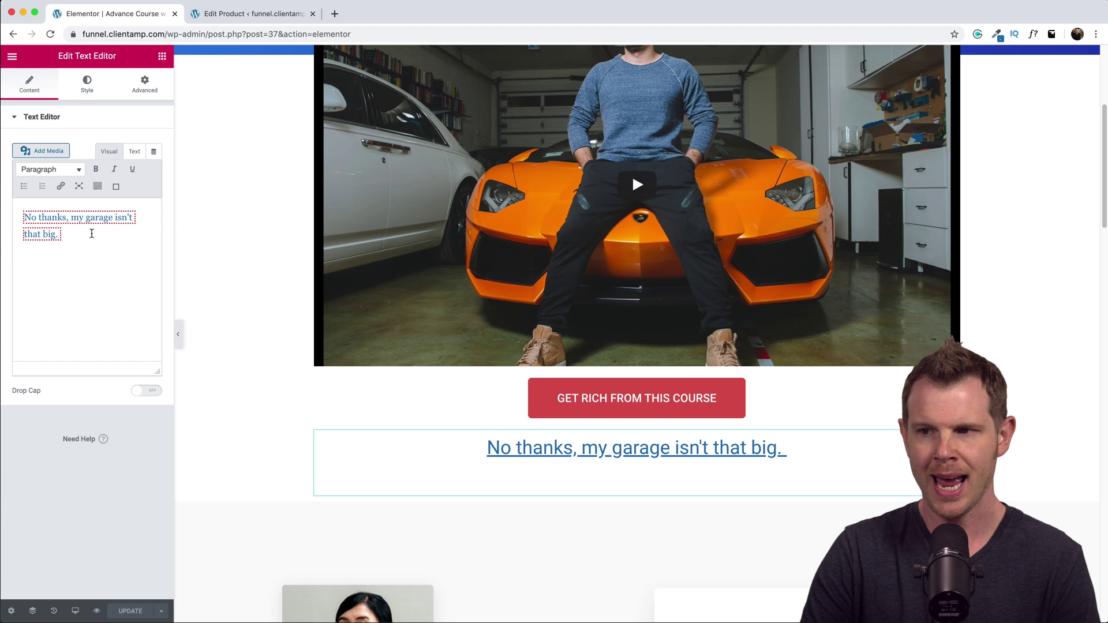
pyautogui.moveTo(92, 233); pyautogui.dragTo(17, 219)
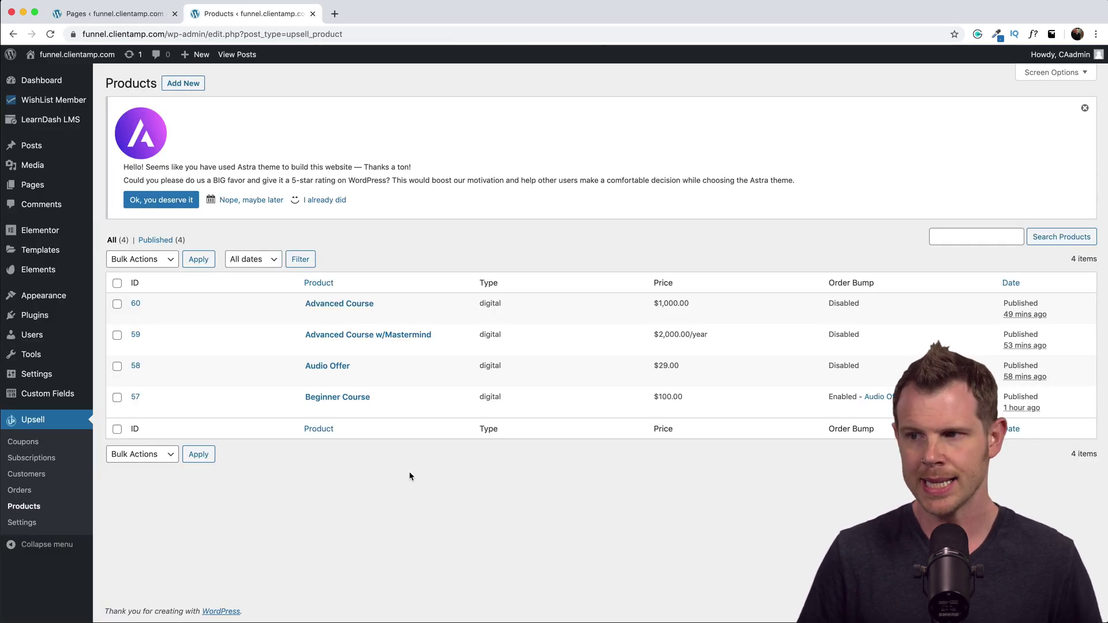
# Link the Advanced Course page's "GET RICH FROM THIS COURSE" button to the Advanced Course product's Purchase URL and update the page
pyautogui.click(334, 306)
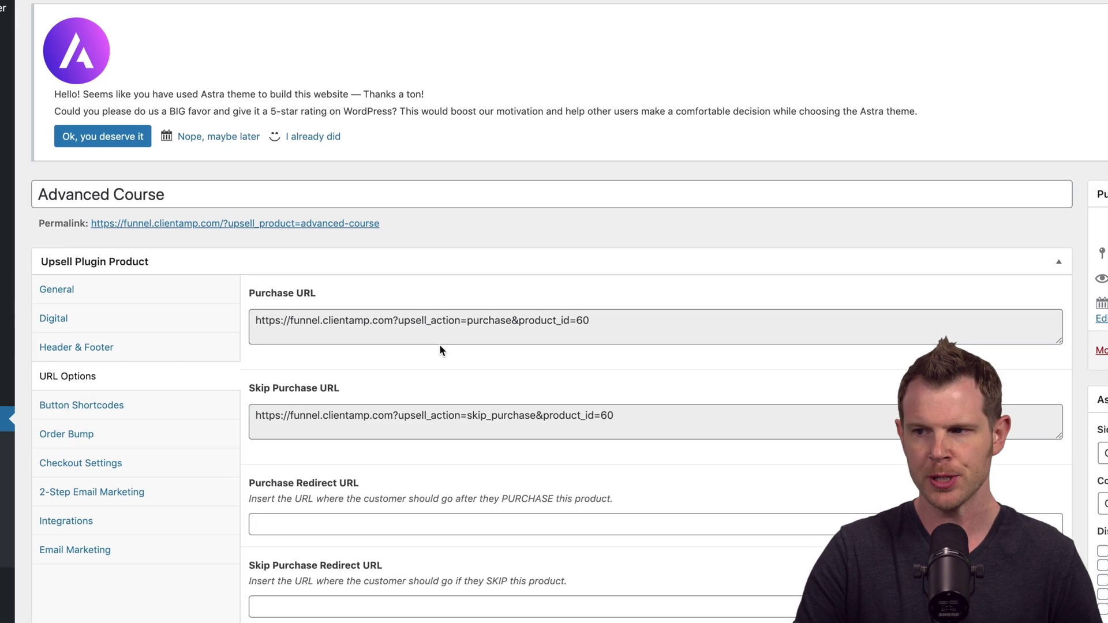
pyautogui.tripleClick(423, 345)
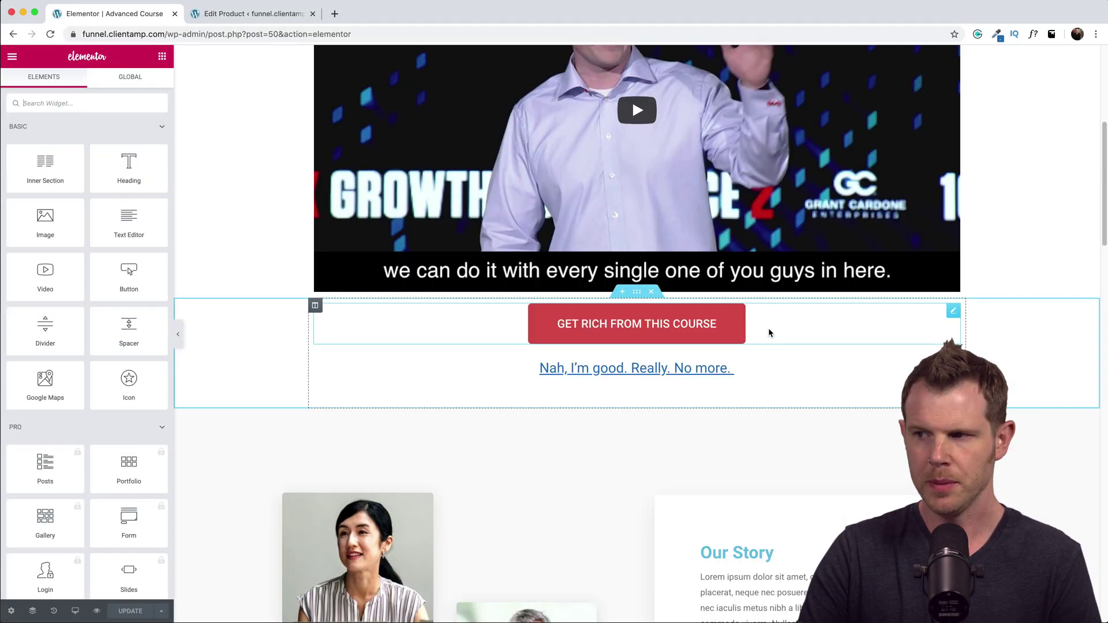
pyautogui.click(768, 330)
pyautogui.click(124, 611)
# Link the text "Nah, I'm good. Really. No more." to the Advanced Course product's Skip Purchase URL and update the page
pyautogui.click(254, 13)
pyautogui.tripleClick(373, 416)
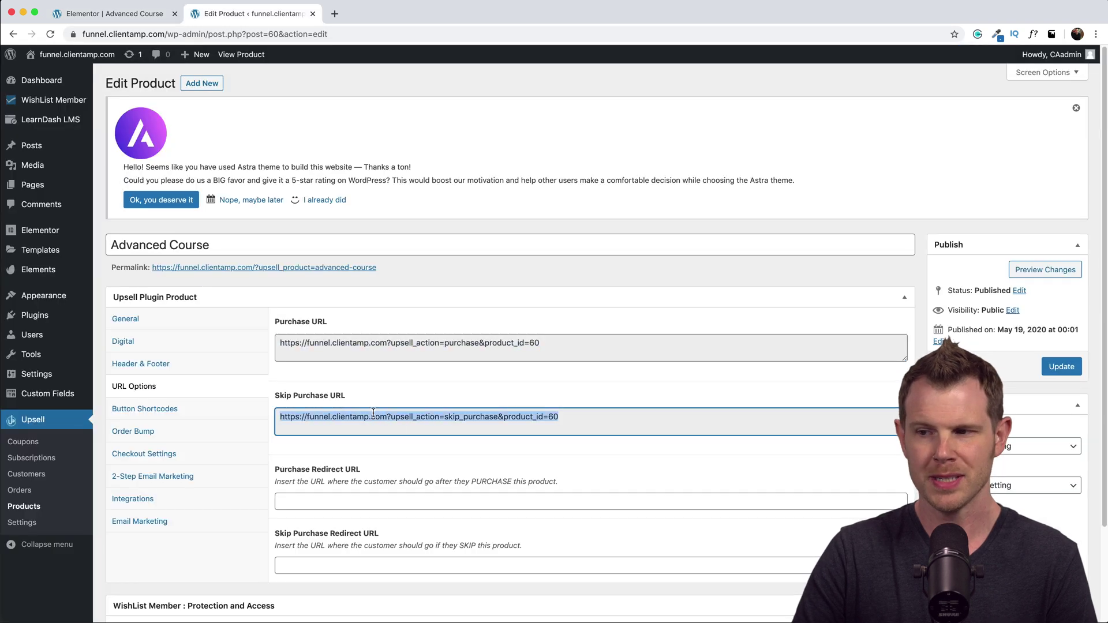
pyautogui.click(113, 16)
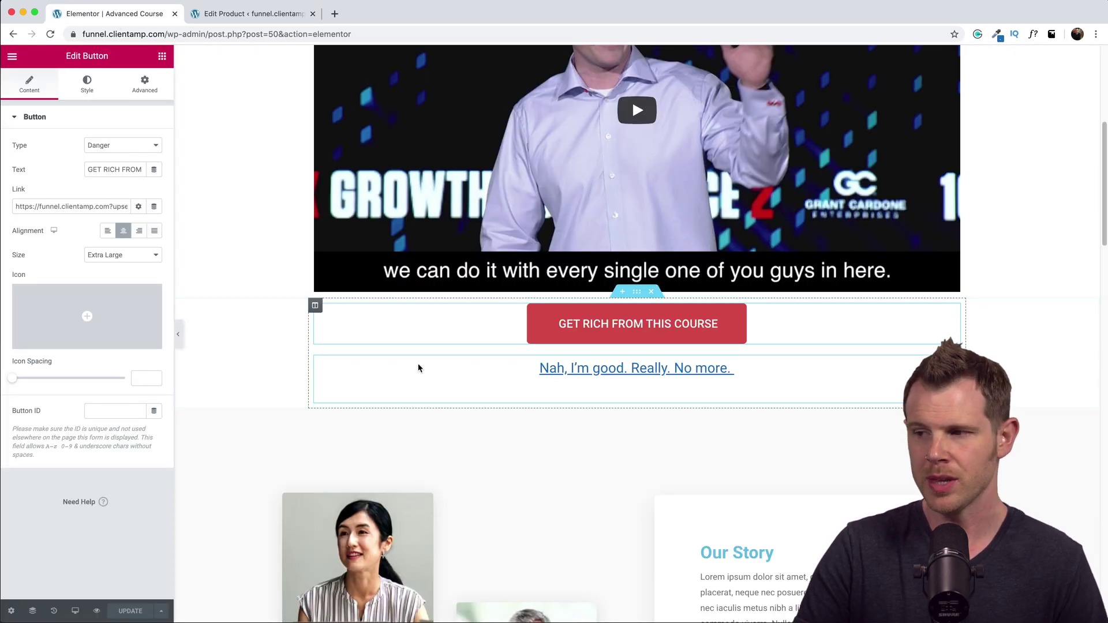
pyautogui.click(839, 386)
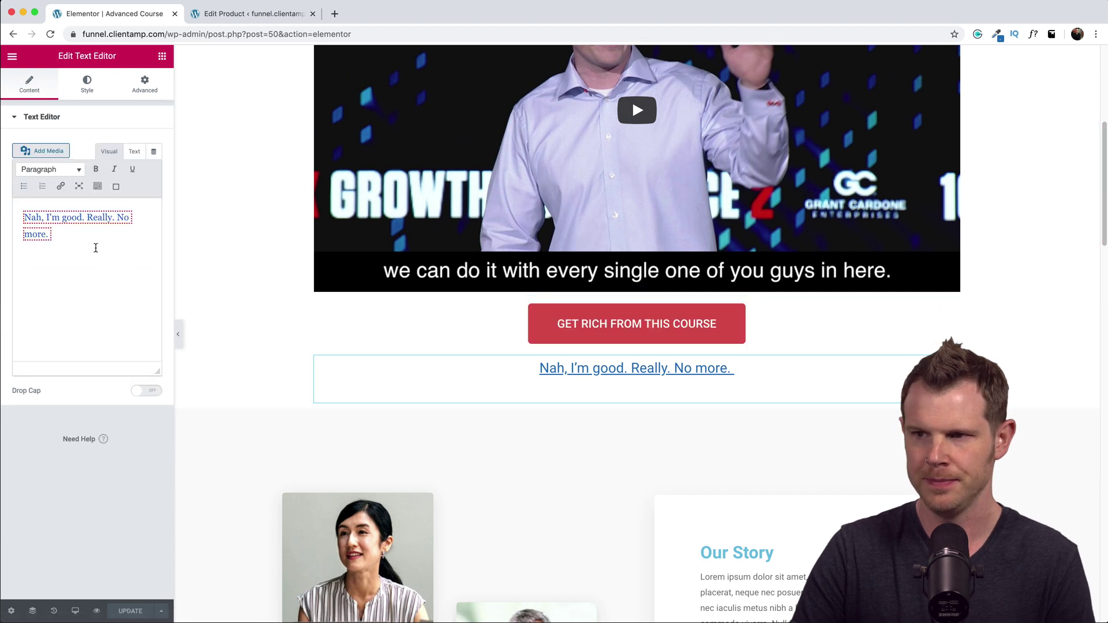
pyautogui.hotkey('ctrl', 'a')
pyautogui.hotkey('ctrl', 'k')
pyautogui.hotkey('ctrl', 'v')
pyautogui.click(209, 256)
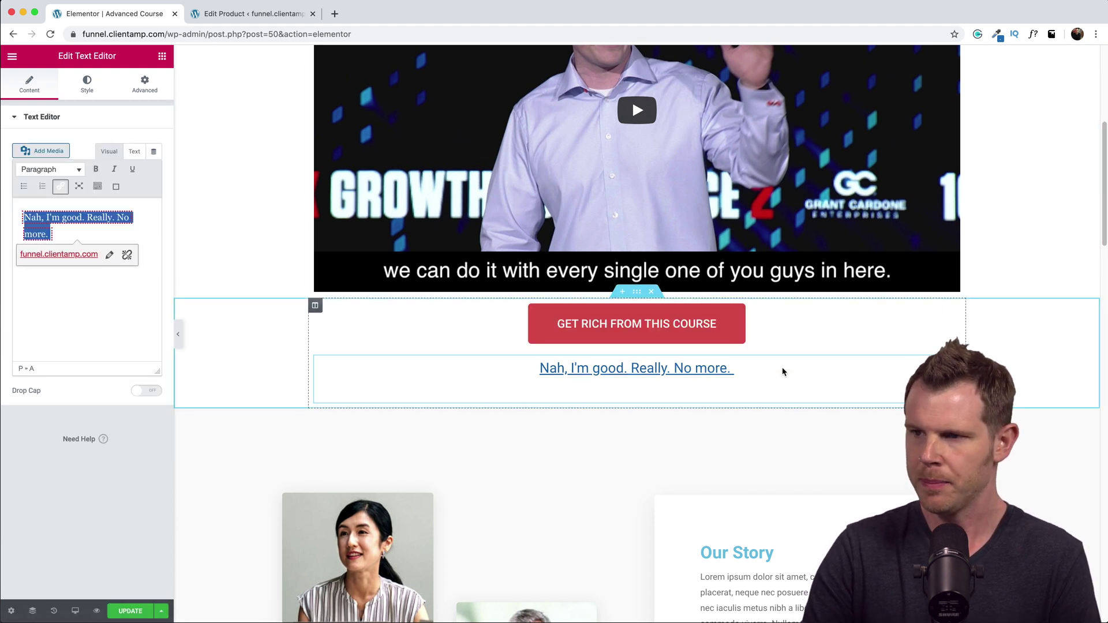
pyautogui.click(133, 613)
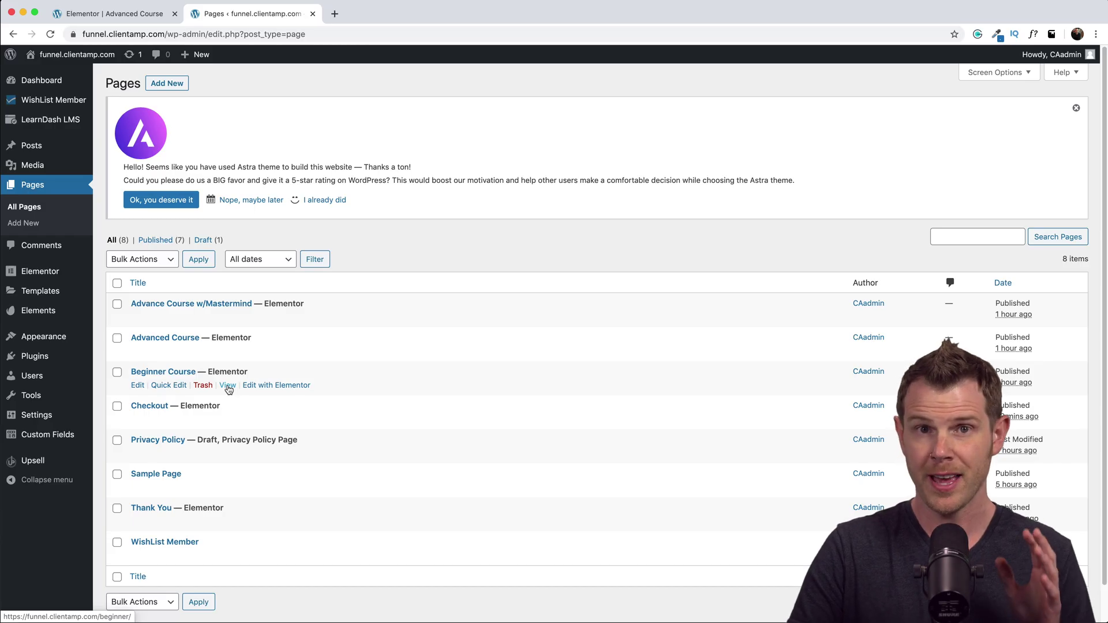
# View the published Beginner Course sales page from the list of pages
pyautogui.click(228, 385)
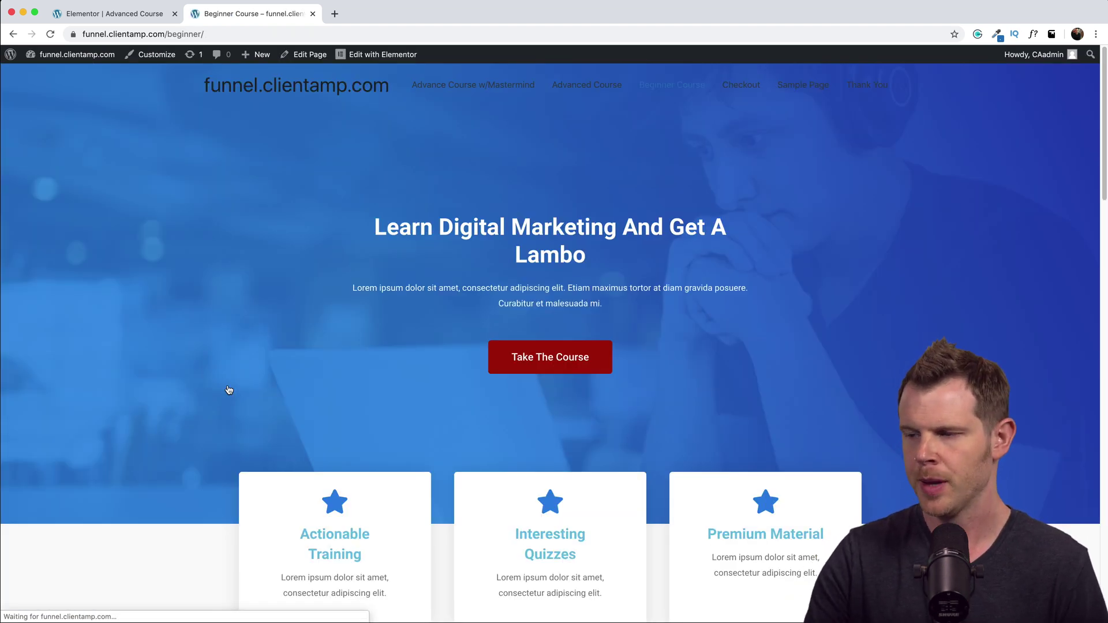
# Open the checkout from the Beginner Course sales page and examine its billing details, payment info and order bump
pyautogui.click(581, 360)
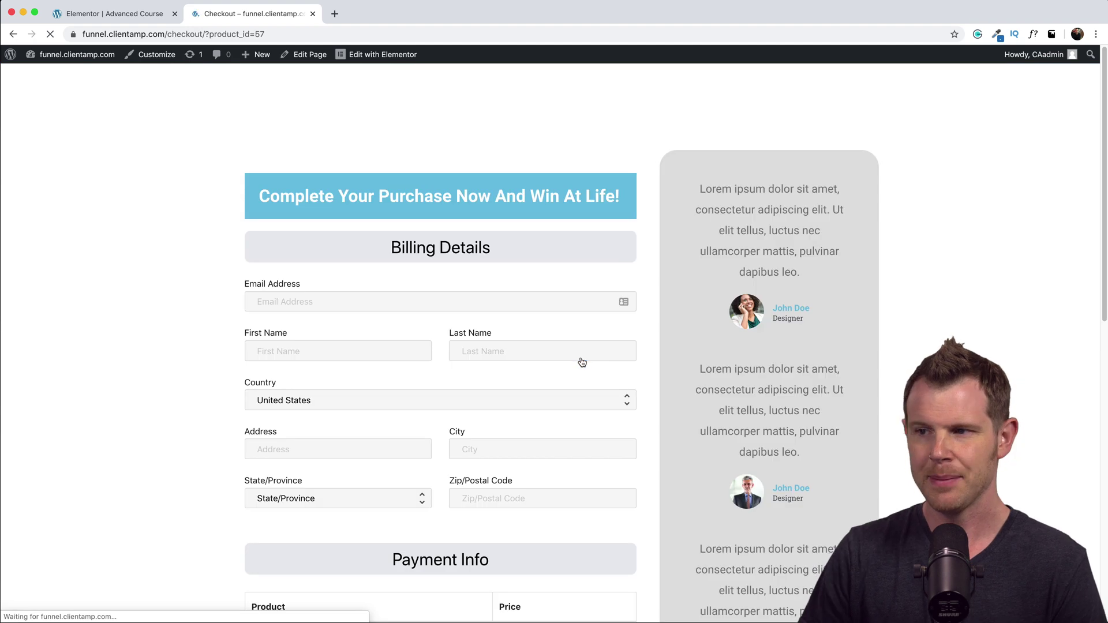
pyautogui.scroll(-1, 581, 339)
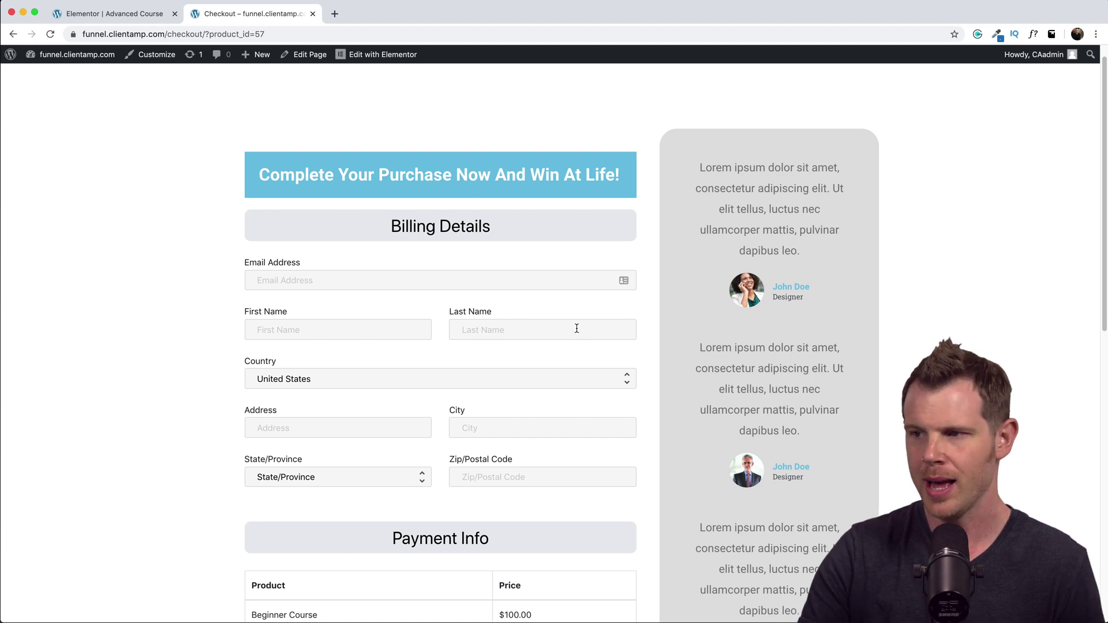
pyautogui.scroll(-1, 396, 289)
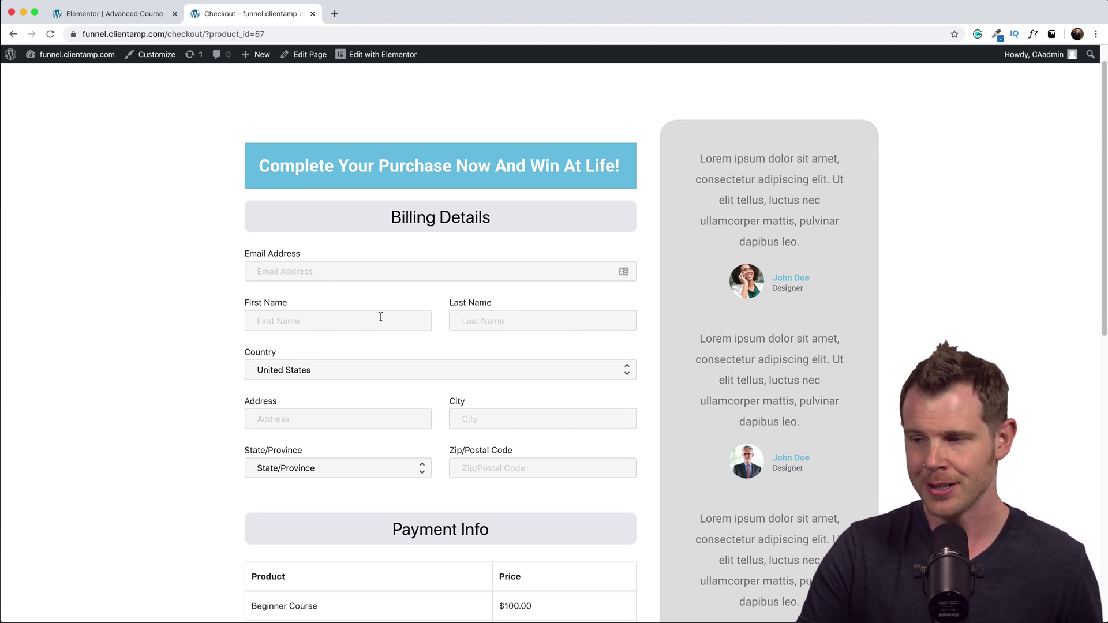
pyautogui.scroll(-15, 380, 317)
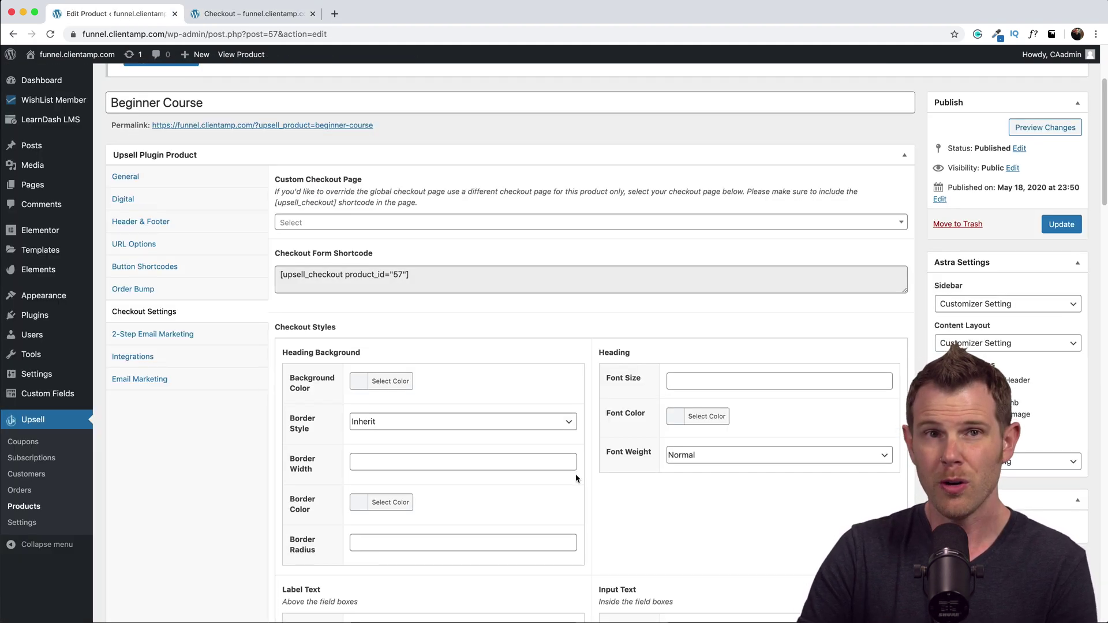
# Give the Beginner Course product's order bump a red, dotted border
pyautogui.scroll(-2, 576, 478)
pyautogui.scroll(-1, 576, 477)
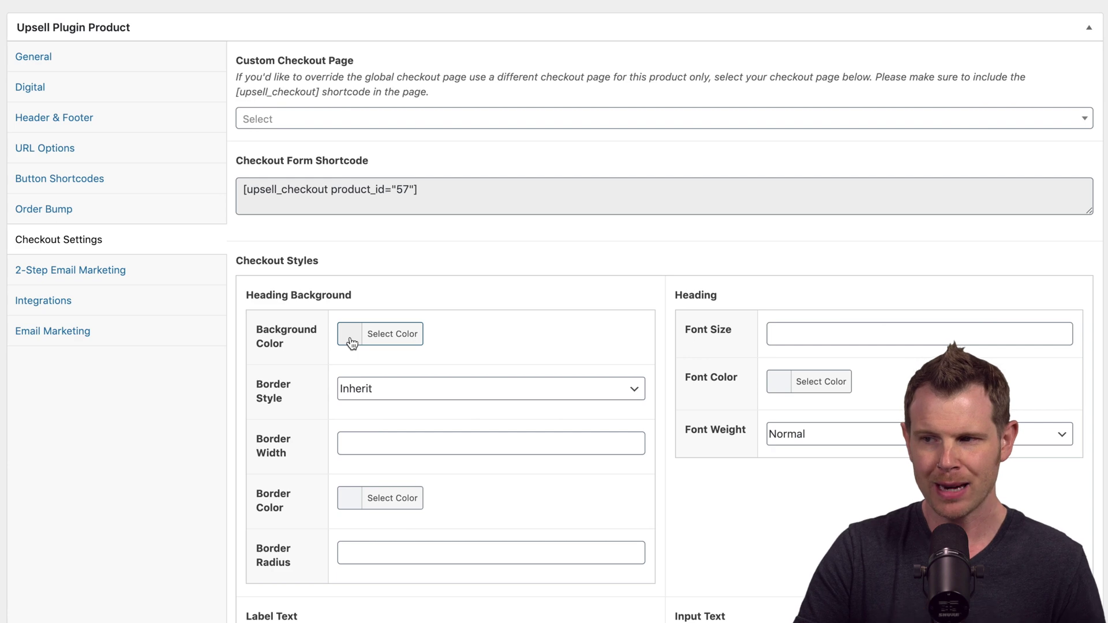
pyautogui.click(77, 210)
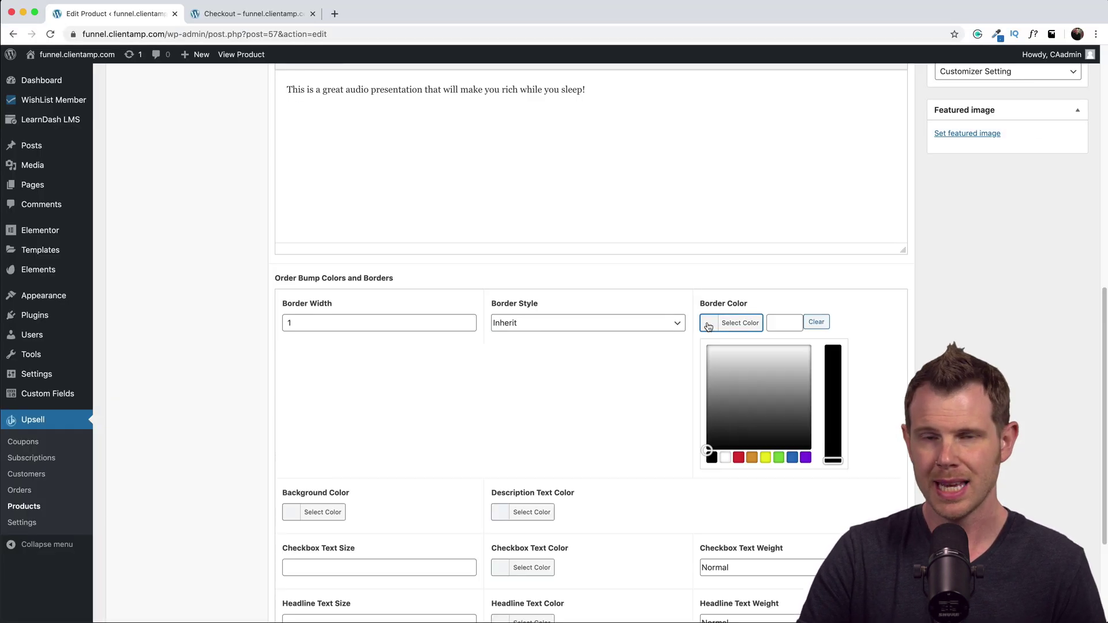
pyautogui.click(737, 458)
pyautogui.click(548, 323)
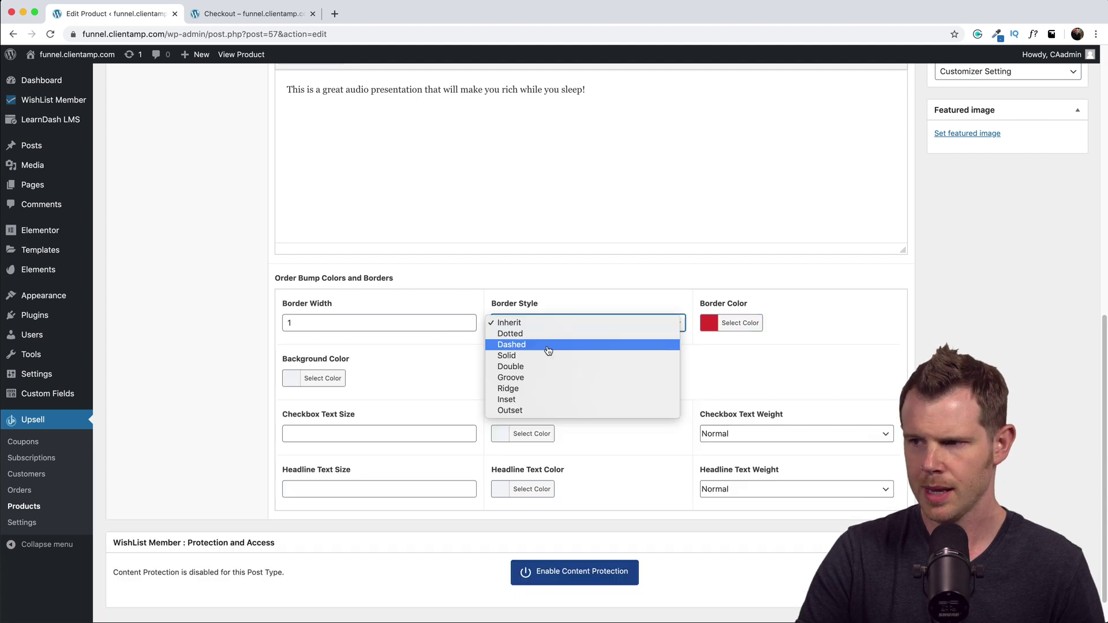
pyautogui.click(542, 334)
# Set the order bump's background color to light gray and its description text color to black
pyautogui.click(286, 382)
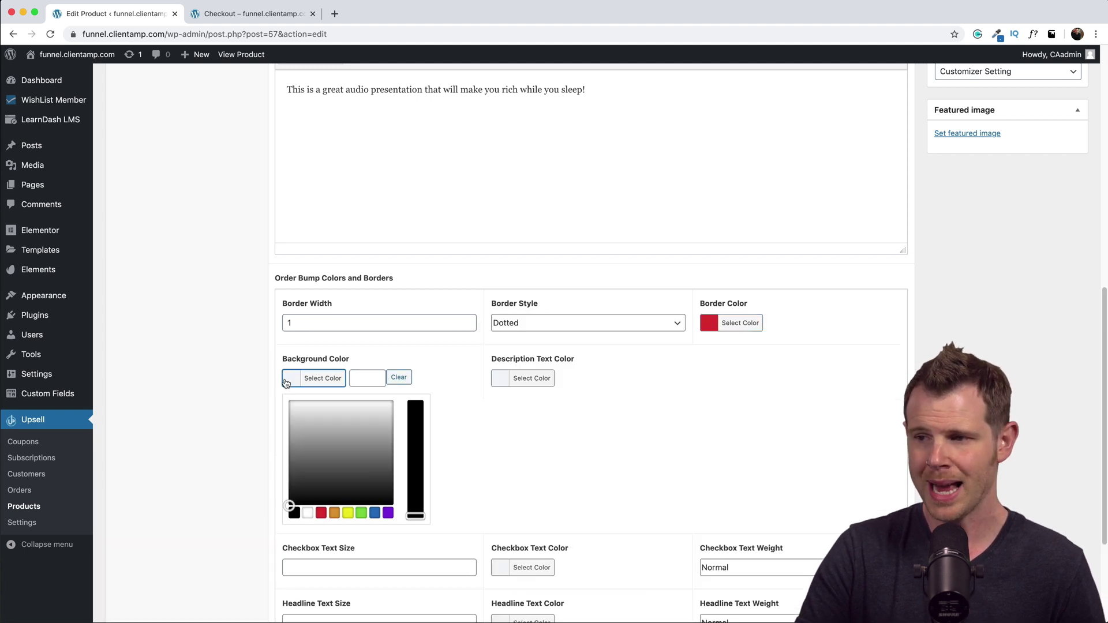
pyautogui.click(528, 378)
pyautogui.click(528, 379)
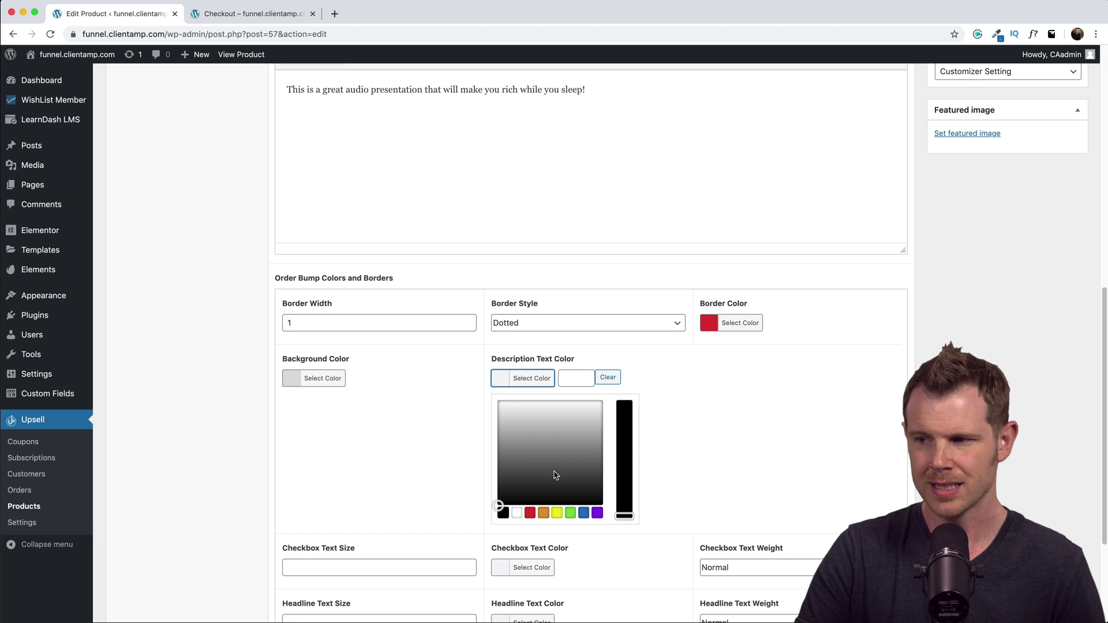
pyautogui.click(503, 512)
# Set the order bump's checkbox text to size 22, black and bold, and update the product
pyautogui.click(454, 404)
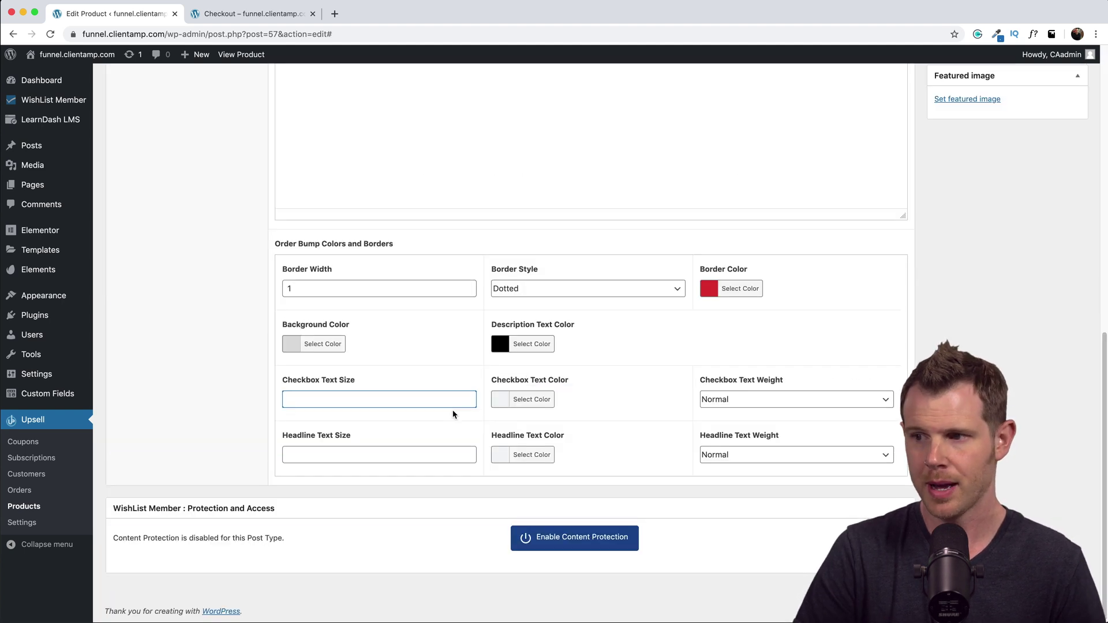
pyautogui.write('22')
pyautogui.click(505, 403)
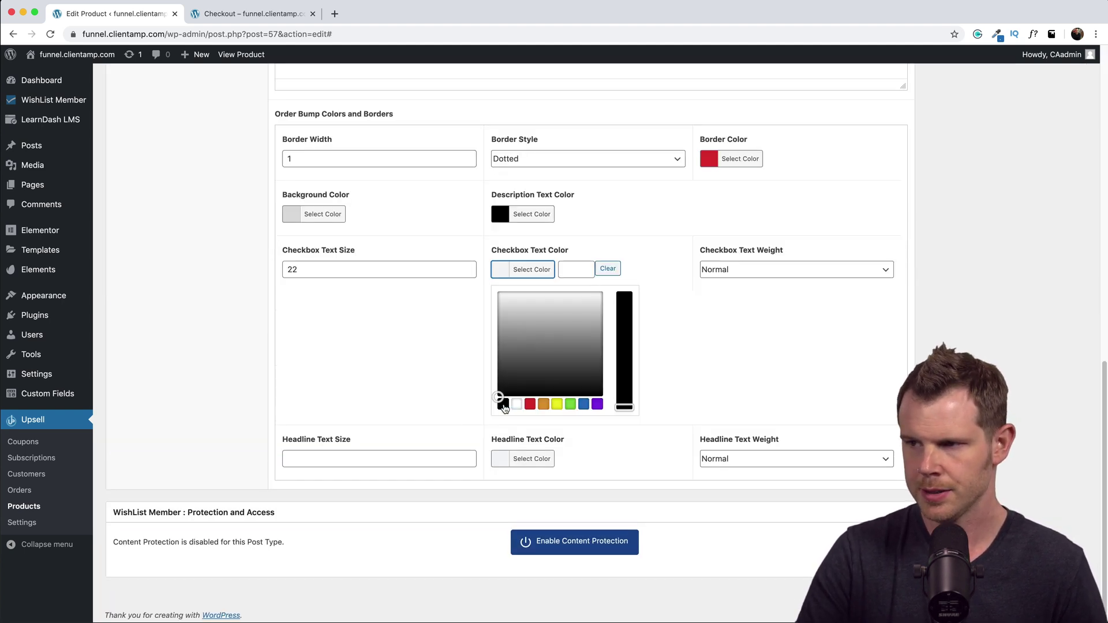
pyautogui.click(503, 403)
pyautogui.click(736, 401)
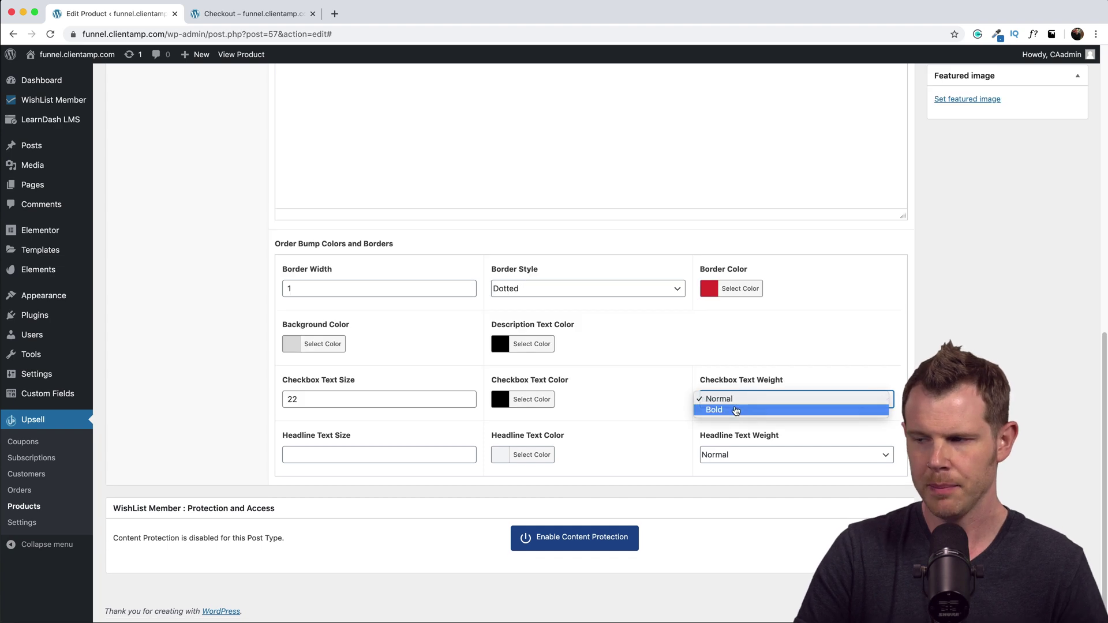
pyautogui.click(736, 409)
pyautogui.scroll(10, 606, 513)
pyautogui.click(1062, 260)
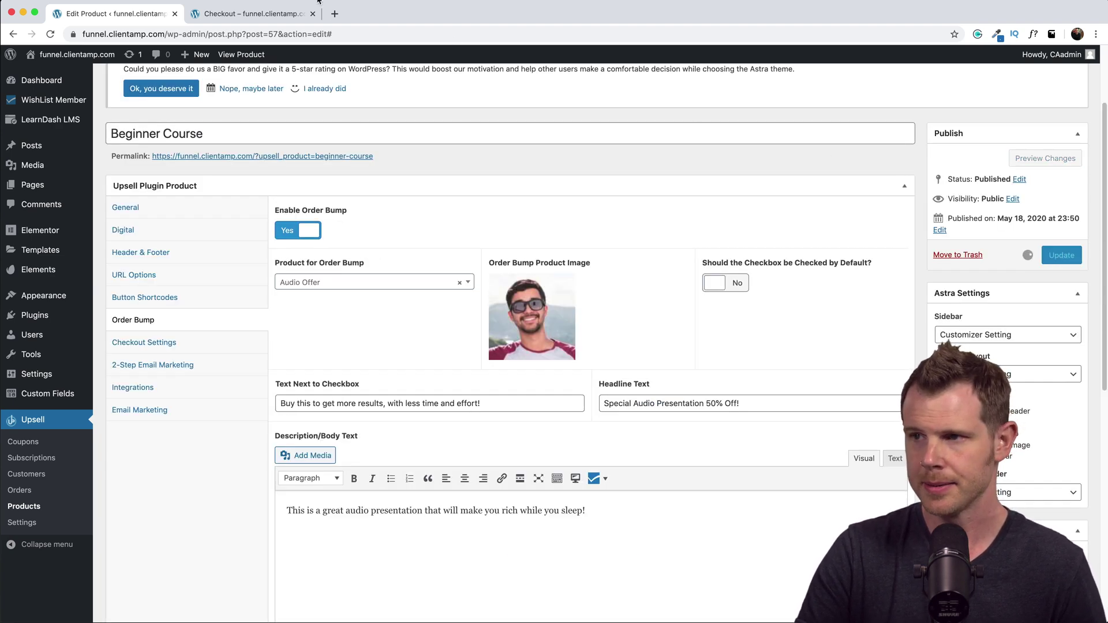
# Reload the checkout page and submit the test payment with the order bump selected and the terms accepted
pyautogui.hotkey('ctrl', 'Tab')
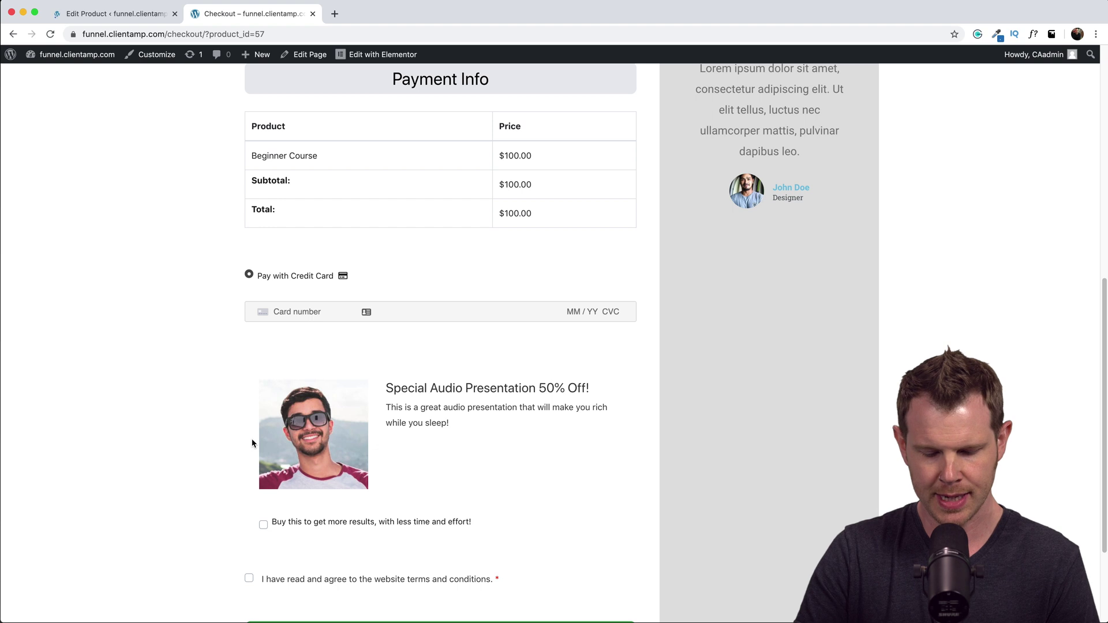
pyautogui.press('super+r')
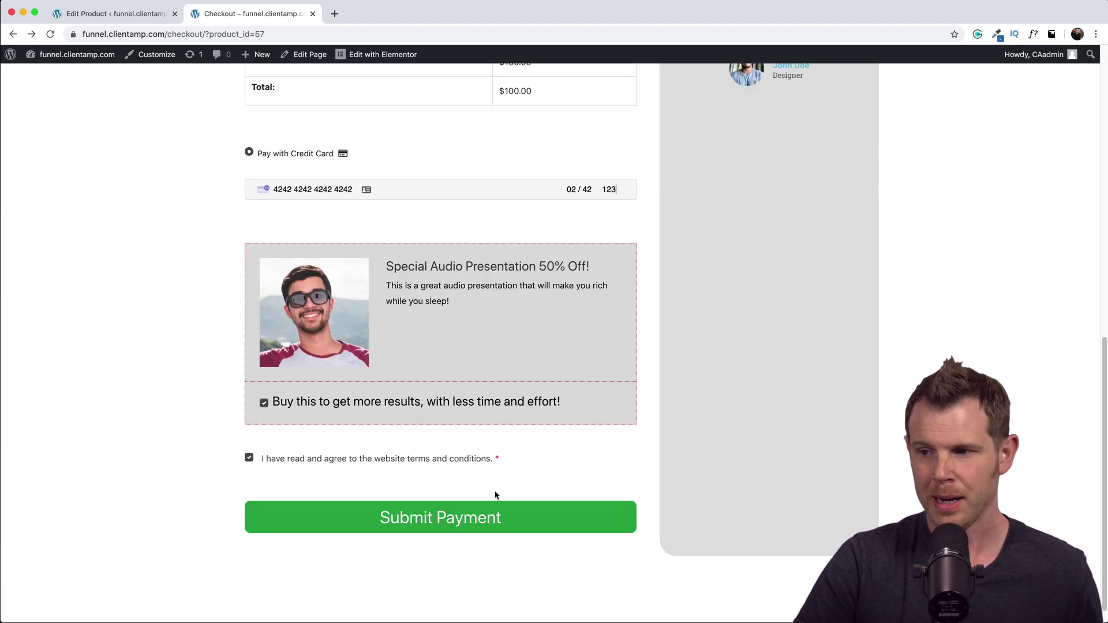
pyautogui.click(483, 519)
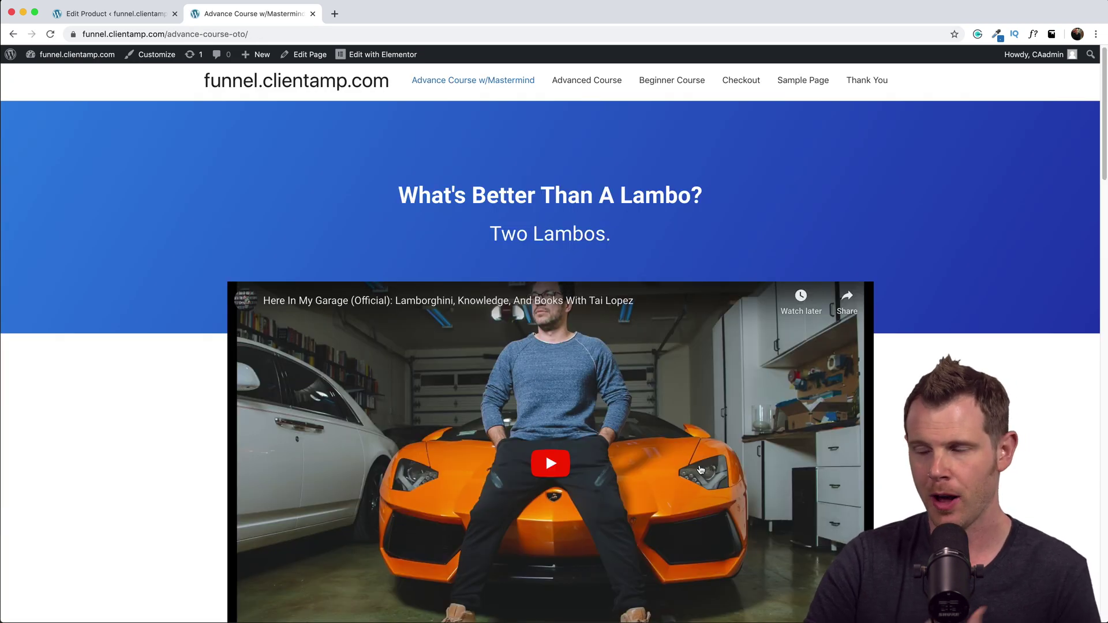
# Decline the Advanced Course w/Mastermind offer through its "No thanks, my garage isn't that big." link
pyautogui.scroll(-3, 700, 470)
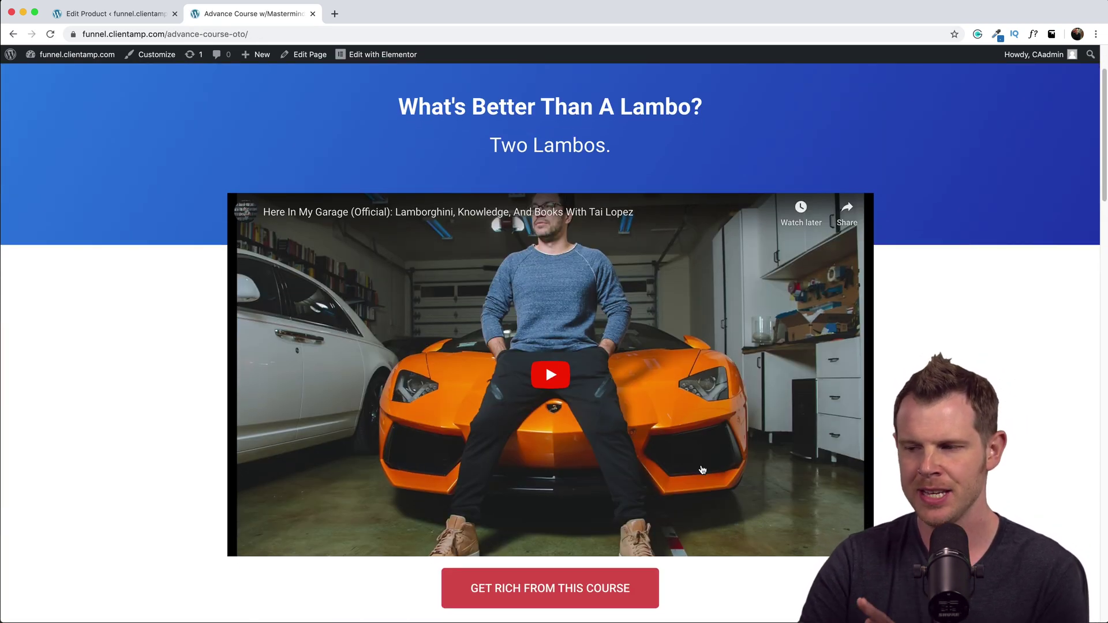
pyautogui.scroll(-2, 702, 470)
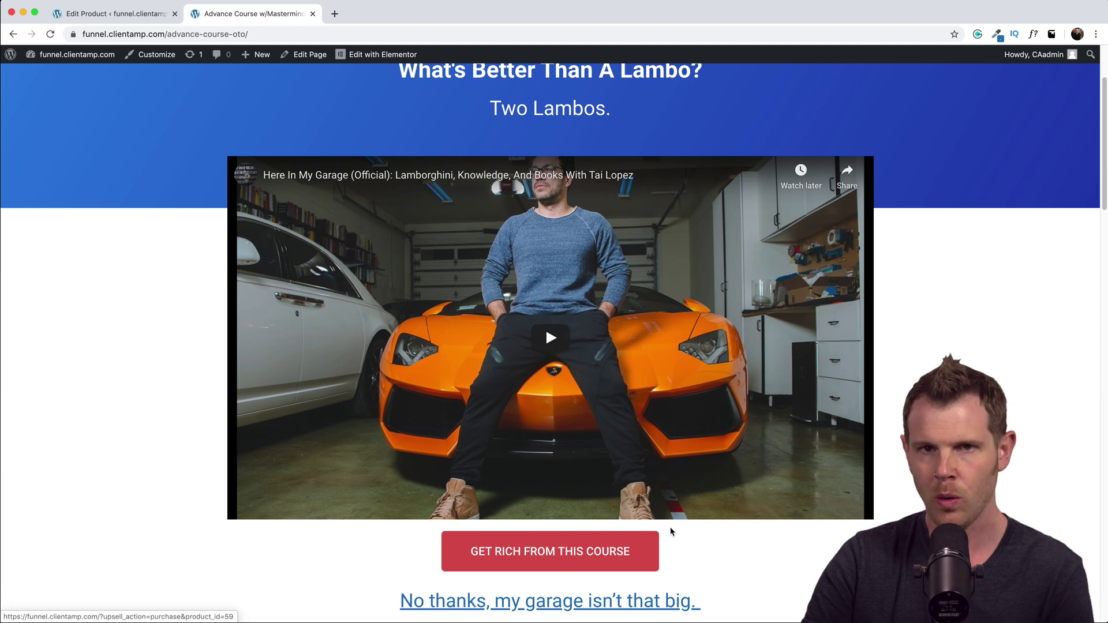
pyautogui.scroll(-1, 669, 522)
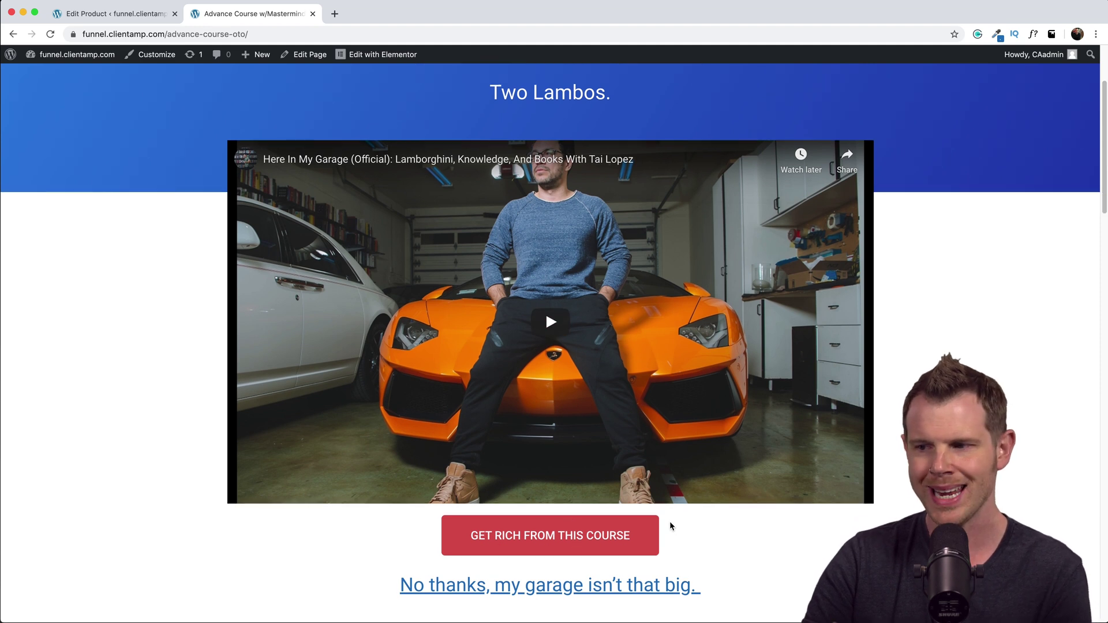
pyautogui.click(628, 593)
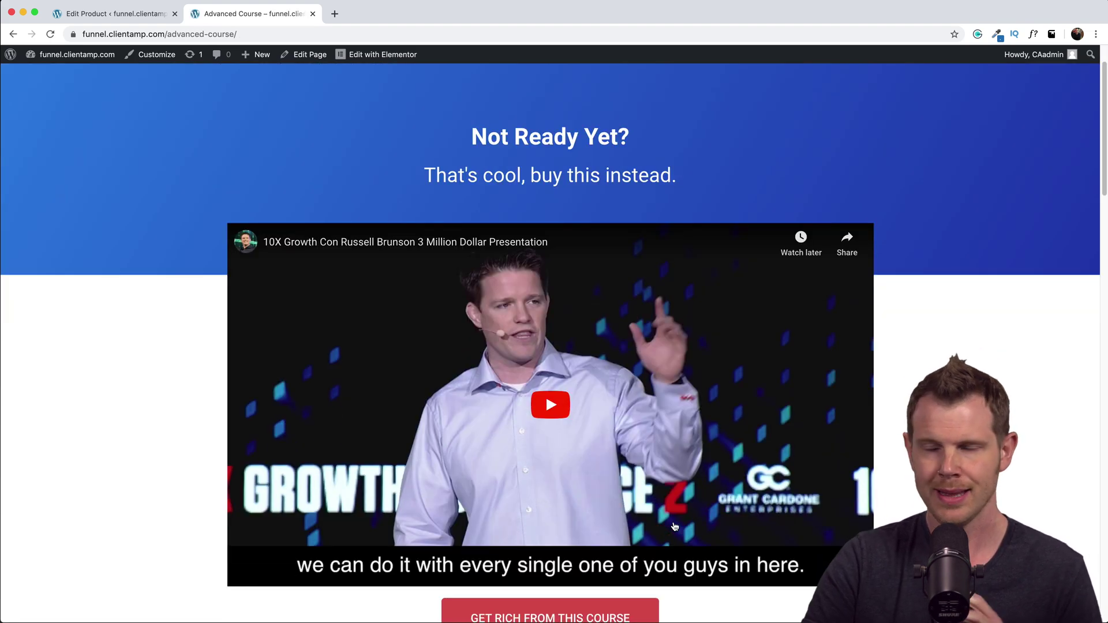
# Accept the Advanced Course offer, and download the Audio Offer's "Cash Register!" file from the thank-you page
pyautogui.scroll(-1, 675, 526)
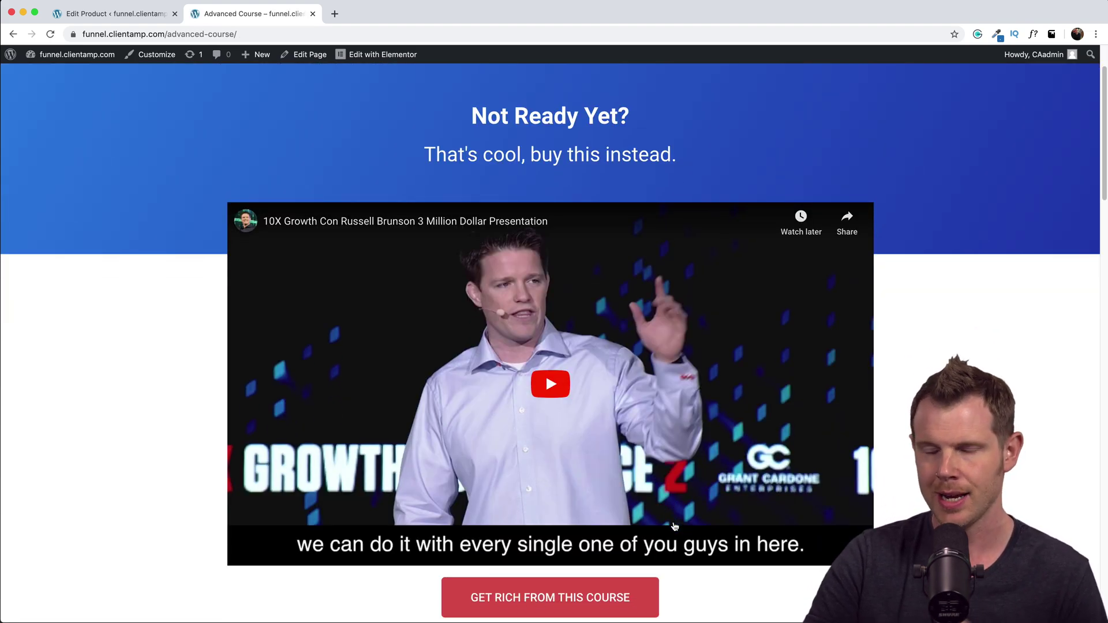
pyautogui.scroll(-2, 608, 567)
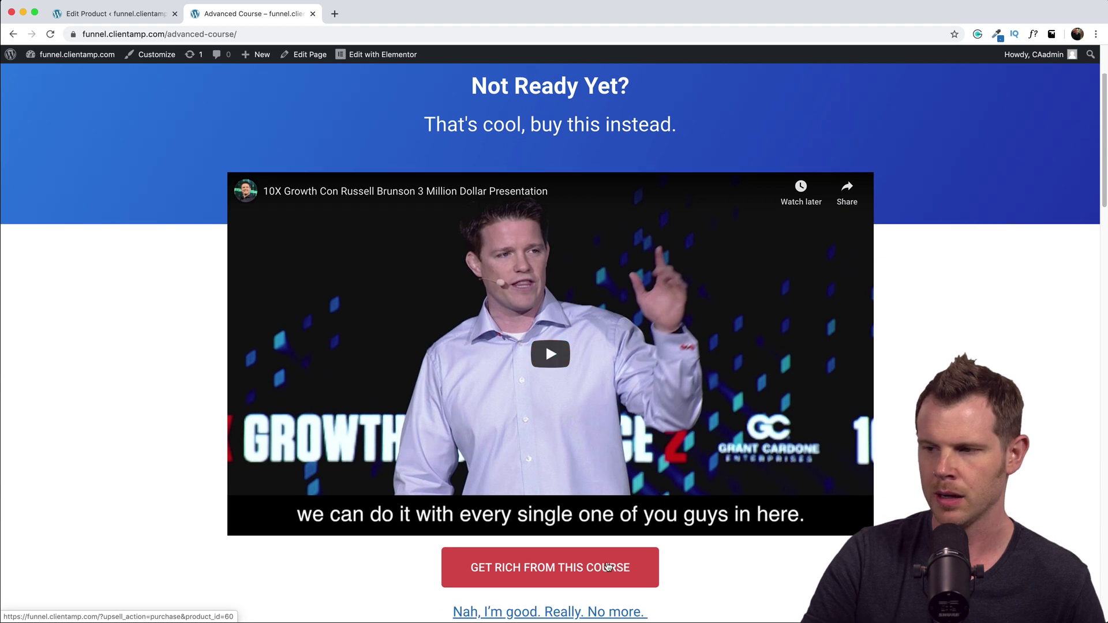
pyautogui.click(609, 567)
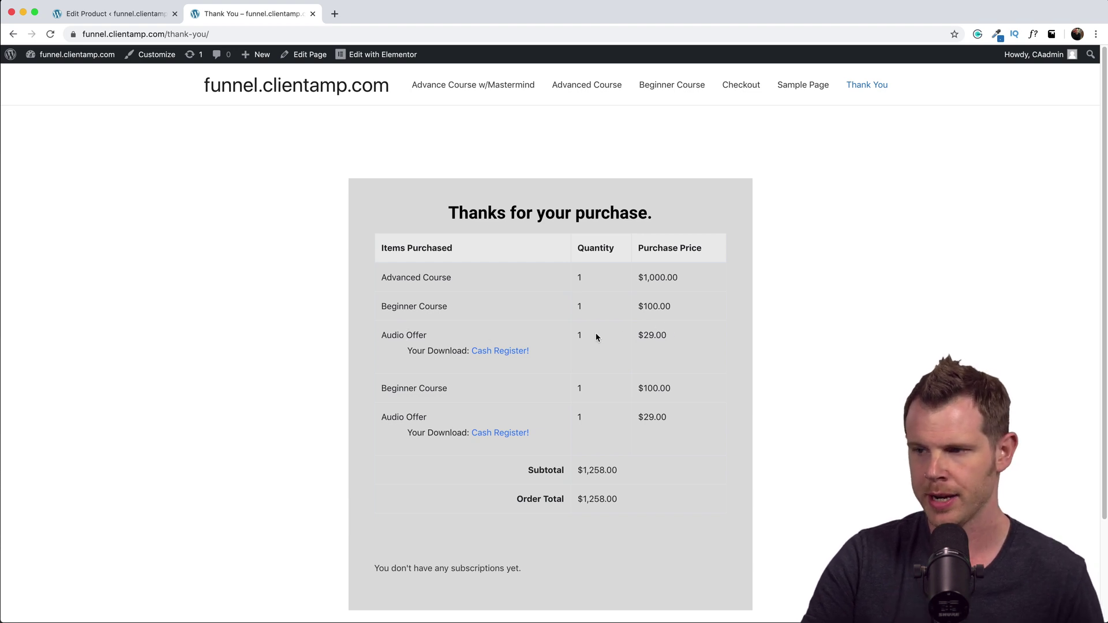
pyautogui.scroll(-1, 526, 346)
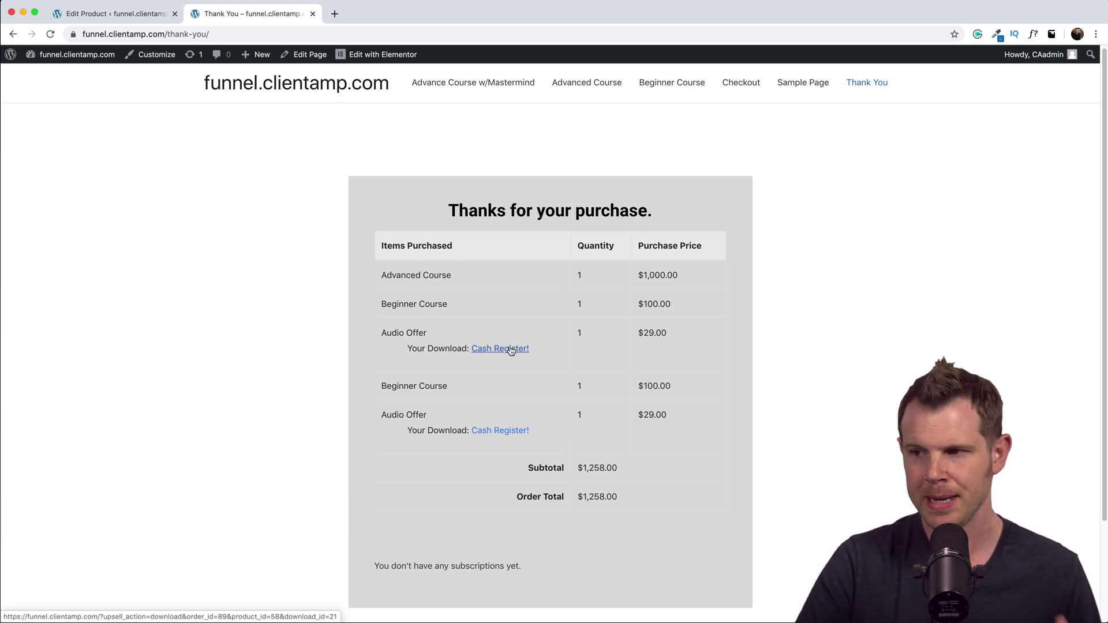
pyautogui.click(510, 349)
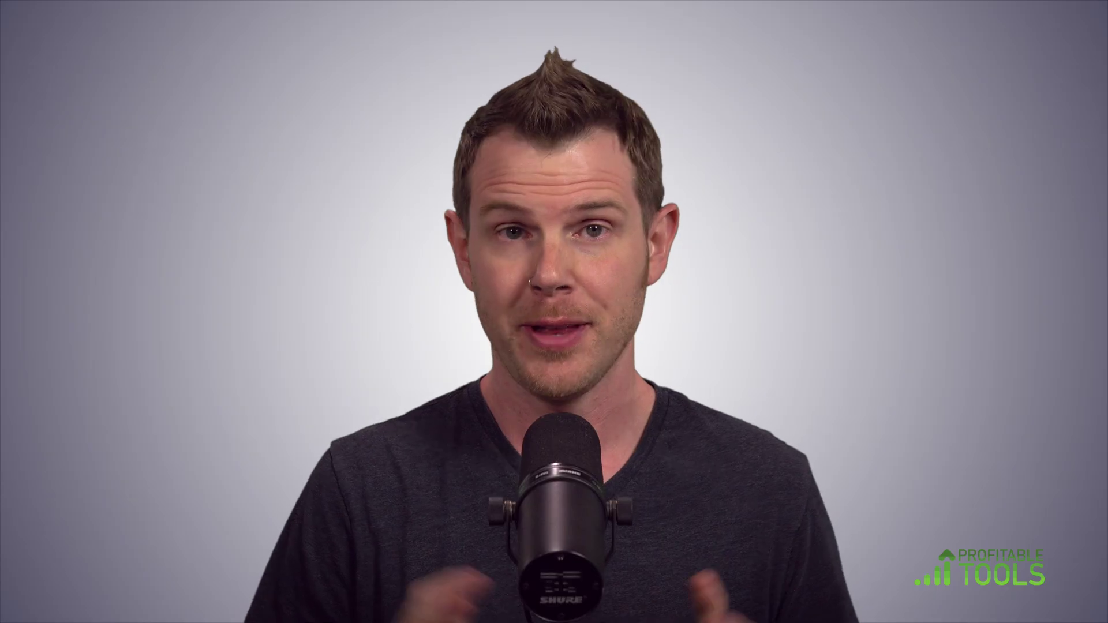